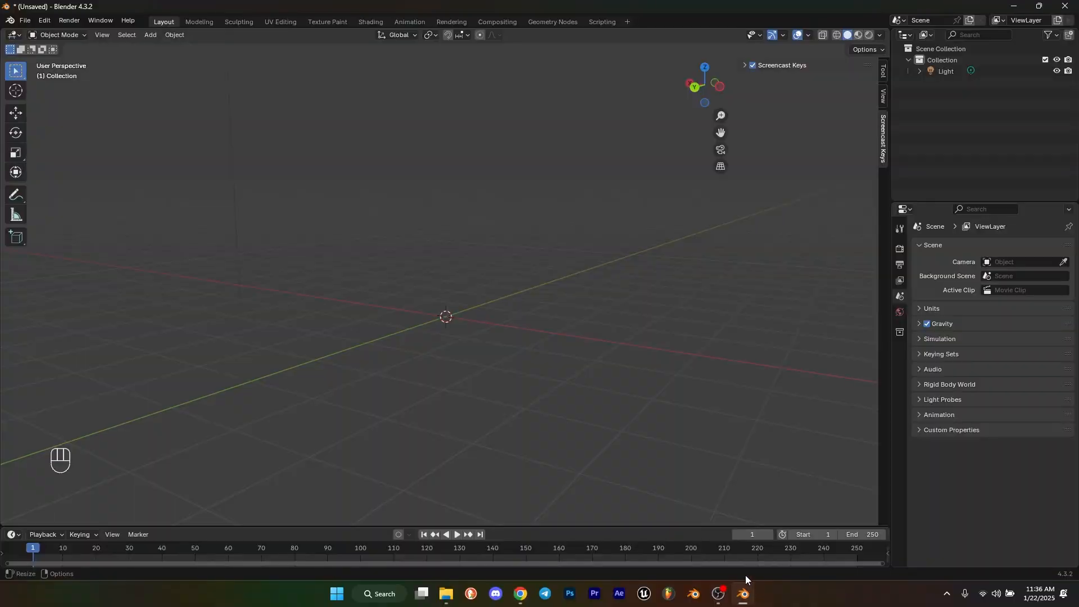
pyautogui.moveTo(604, 385); pyautogui.dragTo(675, 364, button='middle')
pyautogui.scroll(-1, 675, 364)
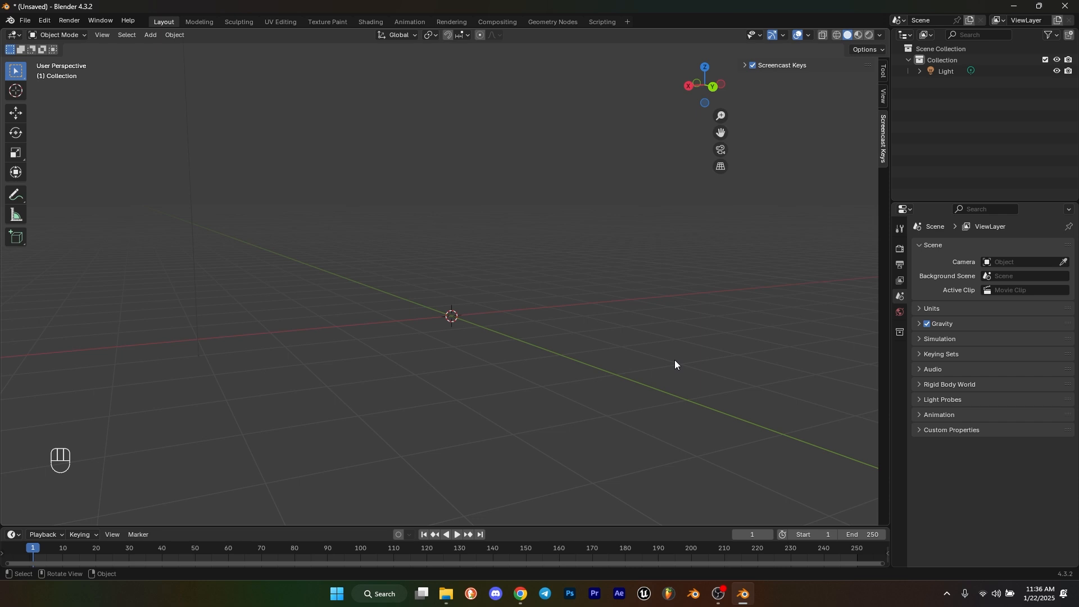
pyautogui.moveTo(675, 361); pyautogui.dragTo(657, 371, button='middle')
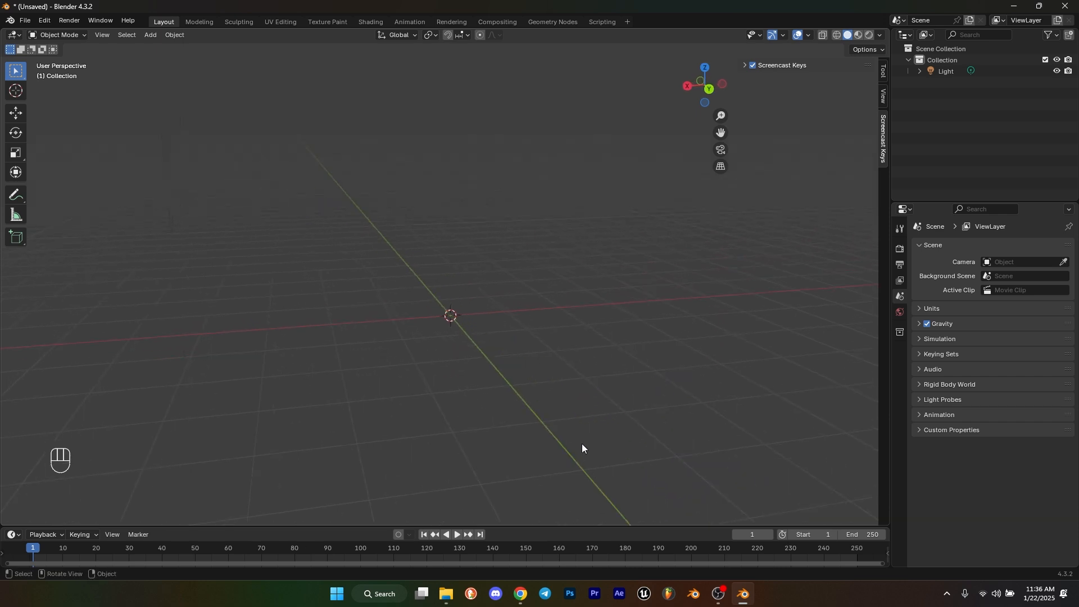
# - Switch to the browser and search Sketchfab for "low poly rocket", limiting the results to downloadable models
pyautogui.click(521, 594)
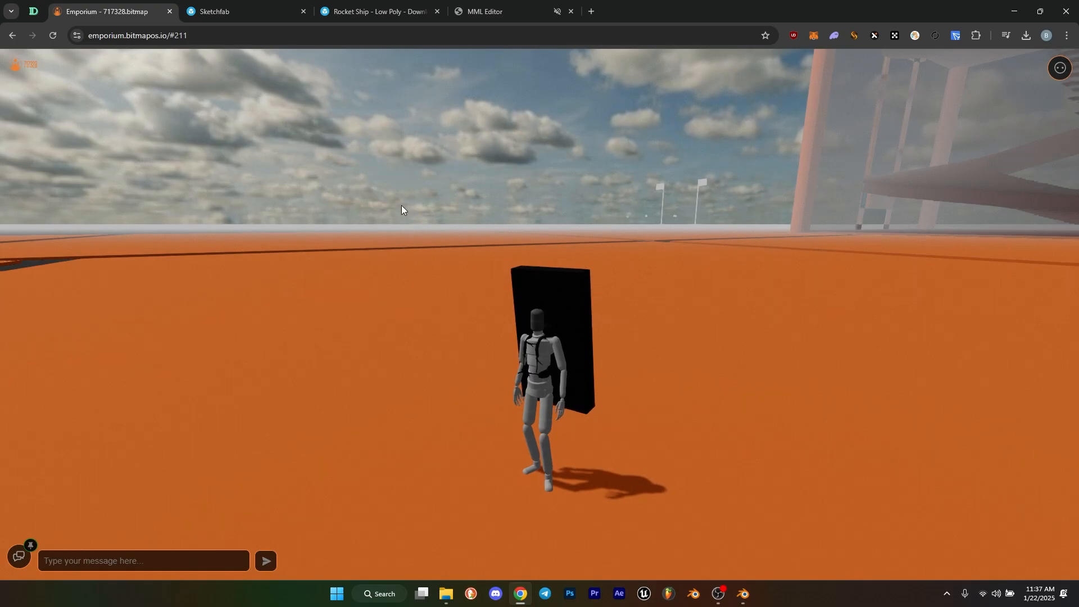
pyautogui.moveTo(401, 206); pyautogui.dragTo(408, 204)
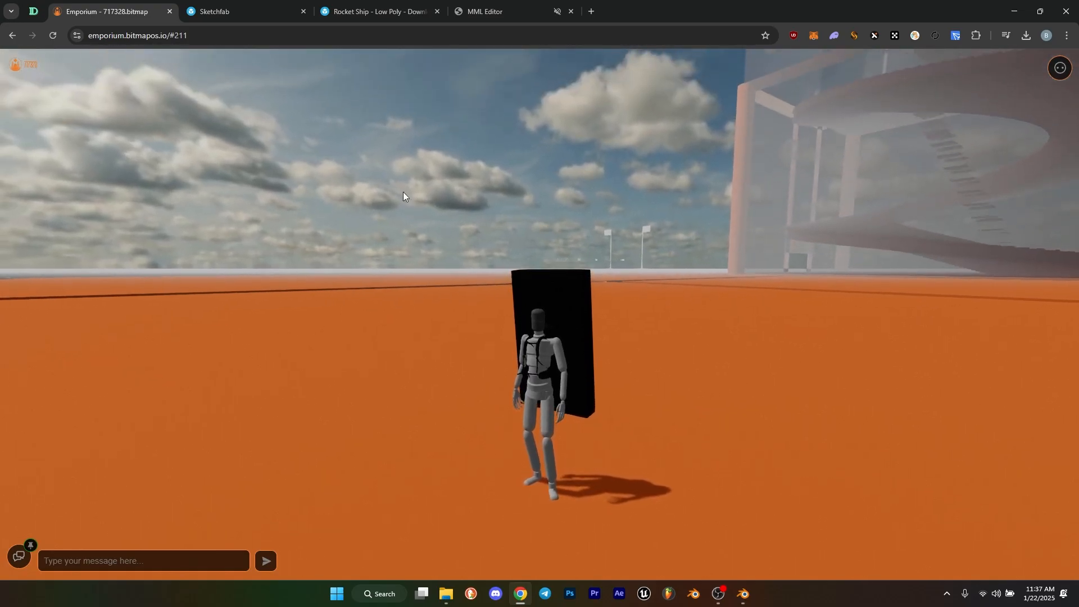
pyautogui.click(251, 13)
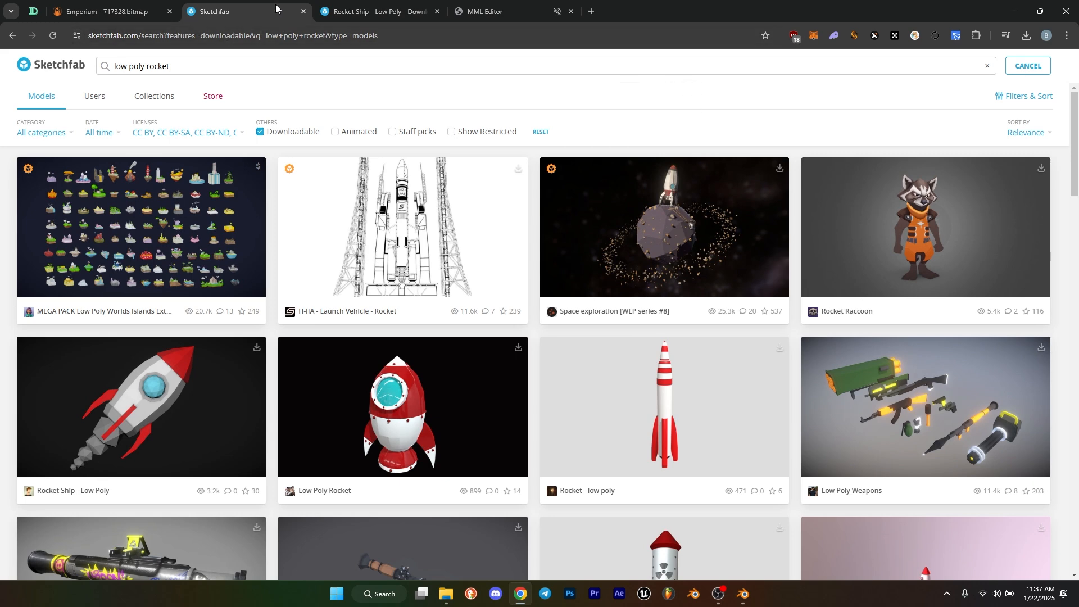
pyautogui.click(76, 69)
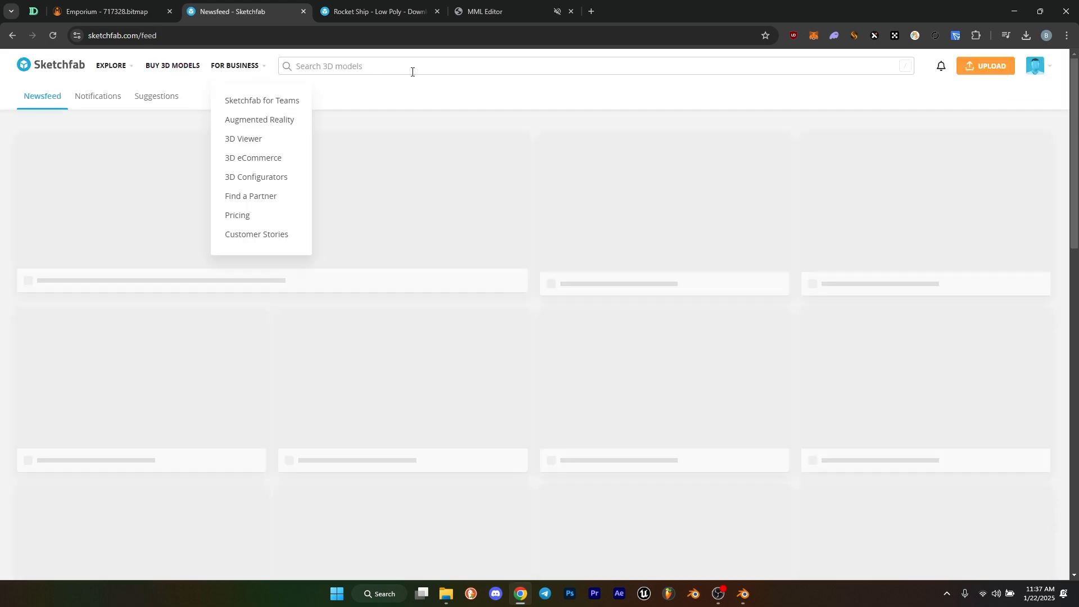
pyautogui.click(412, 73)
pyautogui.write('low p')
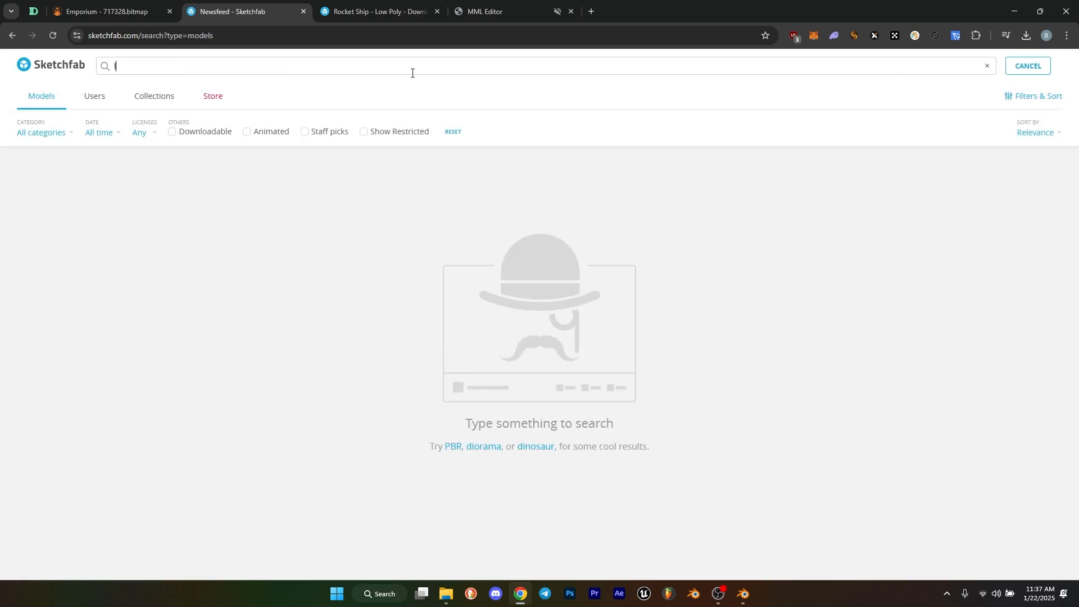
pyautogui.write('oly rocket')
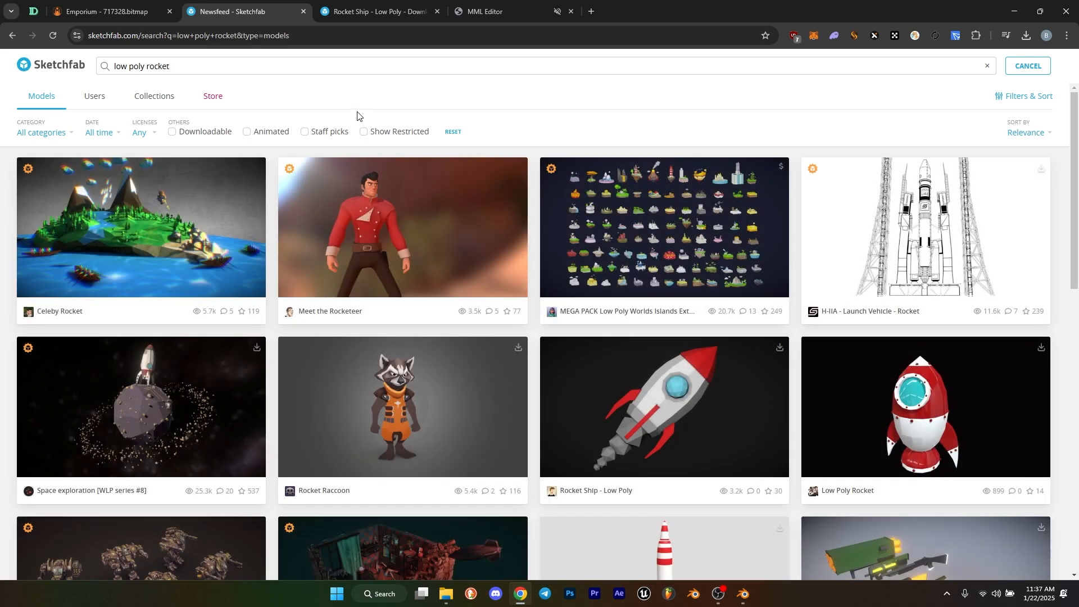
pyautogui.click(186, 135)
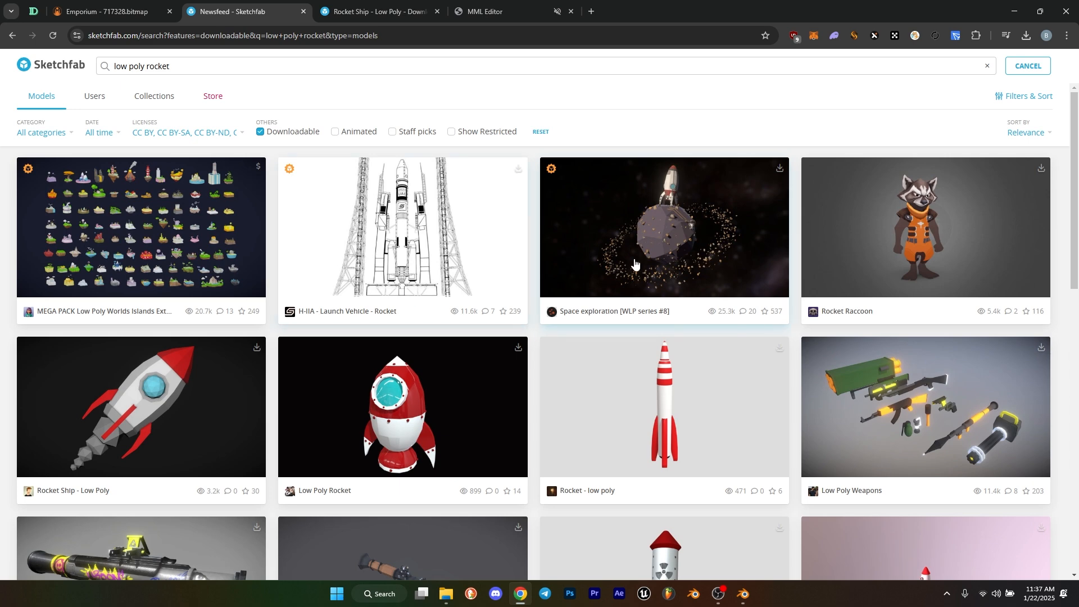
pyautogui.scroll(-1, 500, 396)
pyautogui.scroll(1, 416, 378)
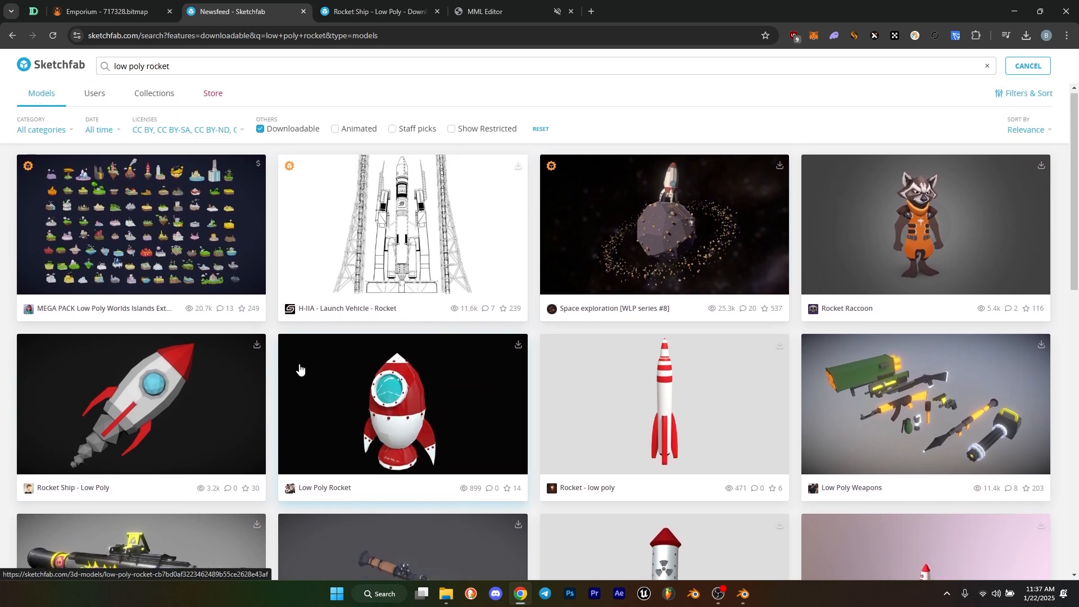
pyautogui.moveTo(145, 66); pyautogui.dragTo(111, 63)
pyautogui.click(400, 89)
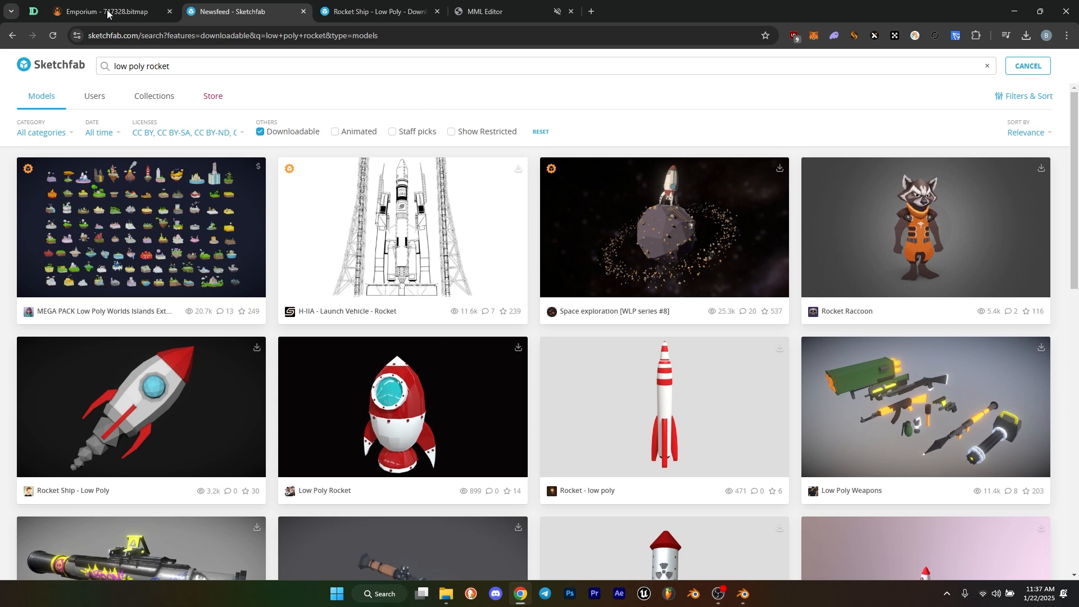
# - Switch to the Emporium world and look around the plot surrounding the avatar
pyautogui.click(107, 12)
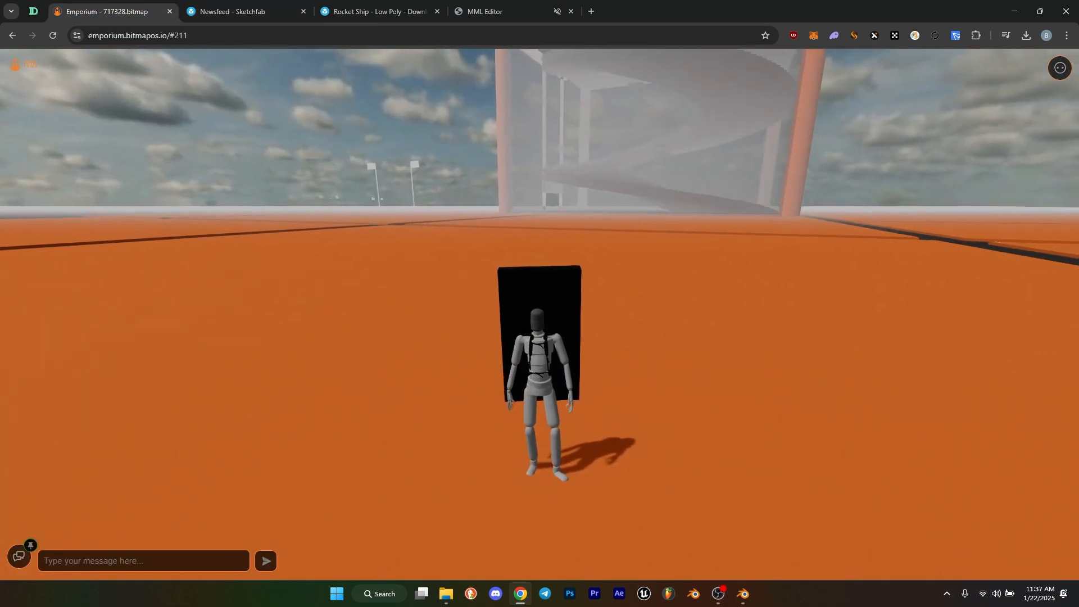
pyautogui.moveTo(540, 314); pyautogui.dragTo(446, 322)
pyautogui.press('s')
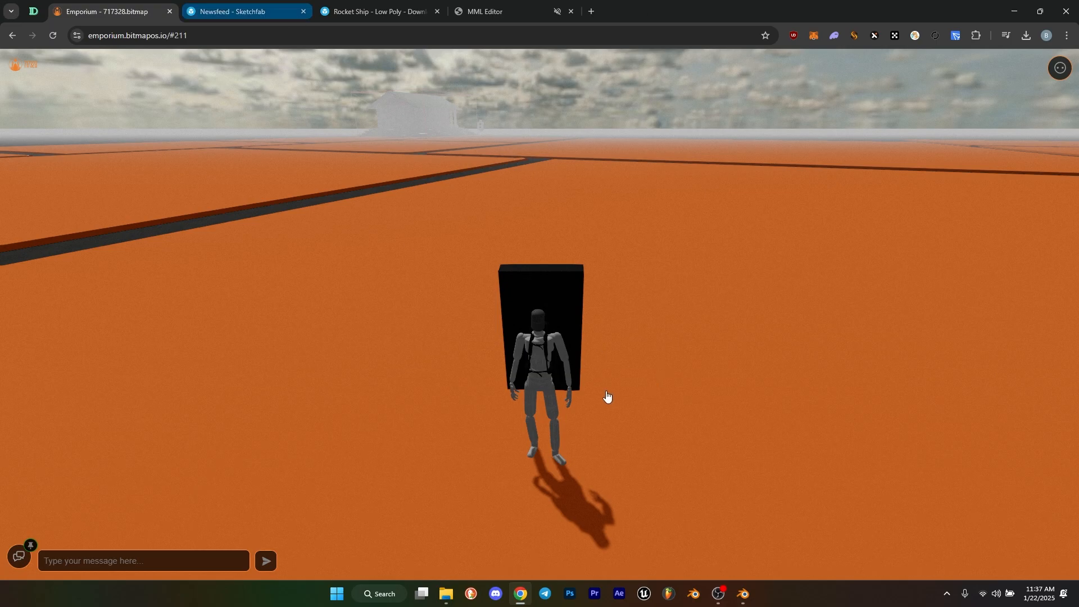
# - Open the Rocket Ship - Low Poly model from the Sketchfab results and download it in GLB format
pyautogui.hotkey('ctrl', 'Tab')
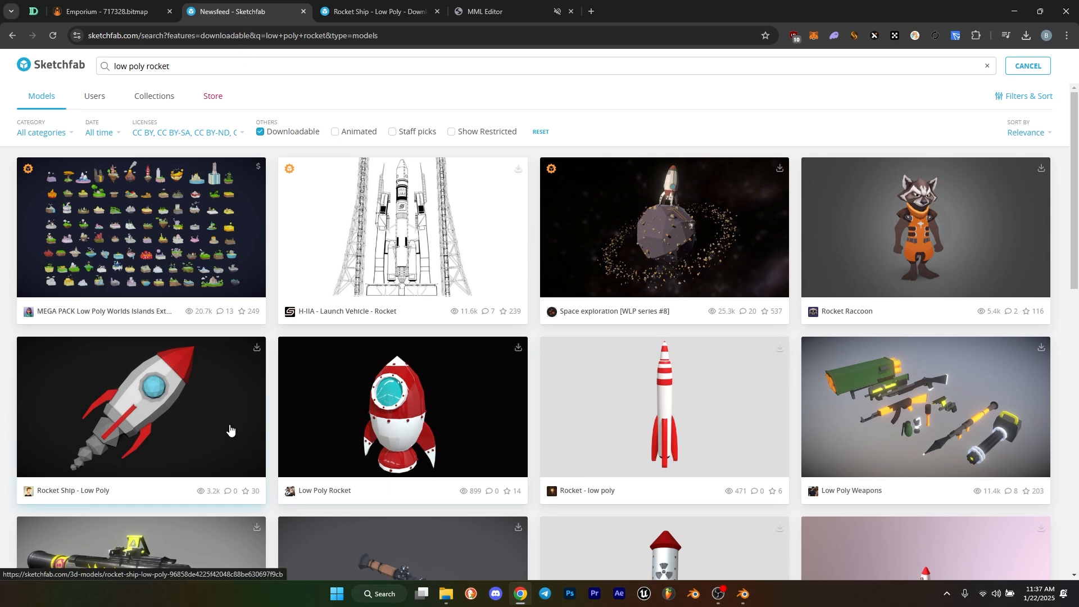
pyautogui.click(182, 416)
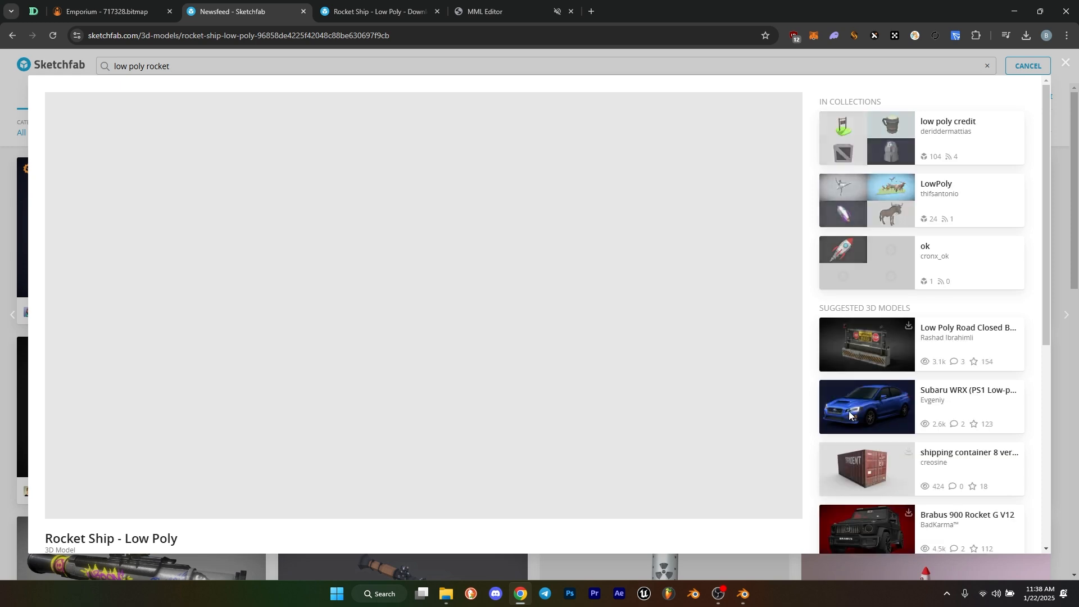
pyautogui.scroll(-5, 798, 416)
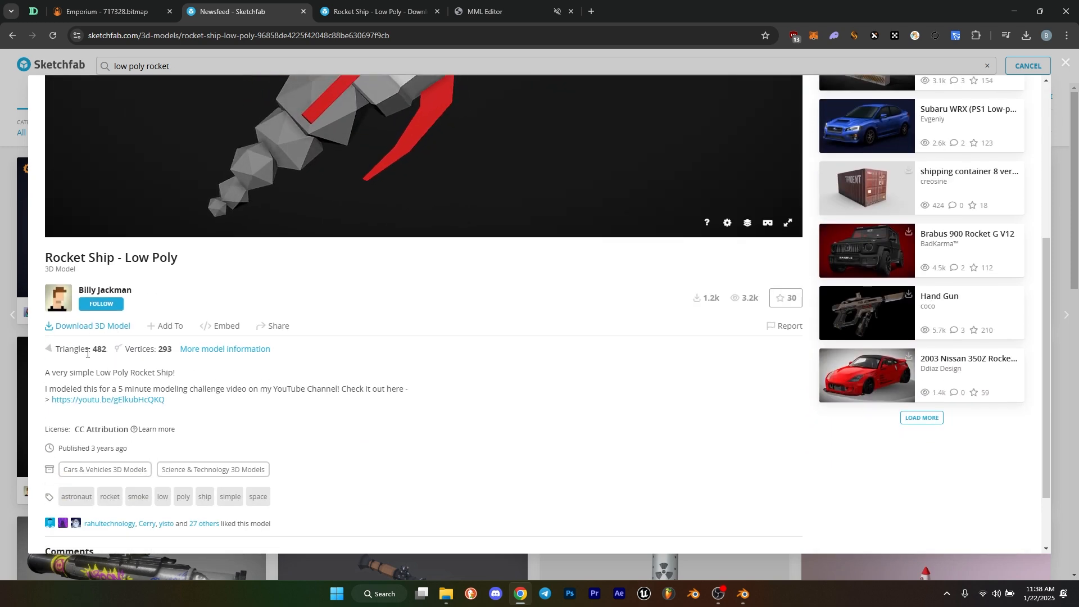
pyautogui.moveTo(88, 353)
pyautogui.mouseDown()
pyautogui.moveTo(114, 354)
pyautogui.moveTo(97, 351)
pyautogui.mouseUp()
pyautogui.click(114, 355)
pyautogui.click(130, 363)
pyautogui.click(109, 328)
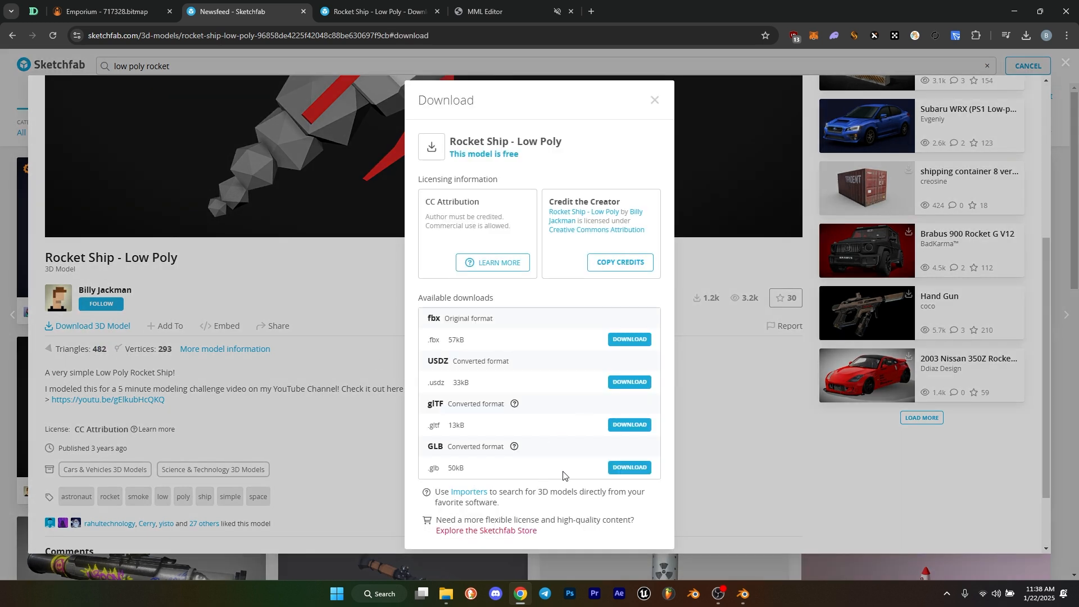
pyautogui.click(626, 468)
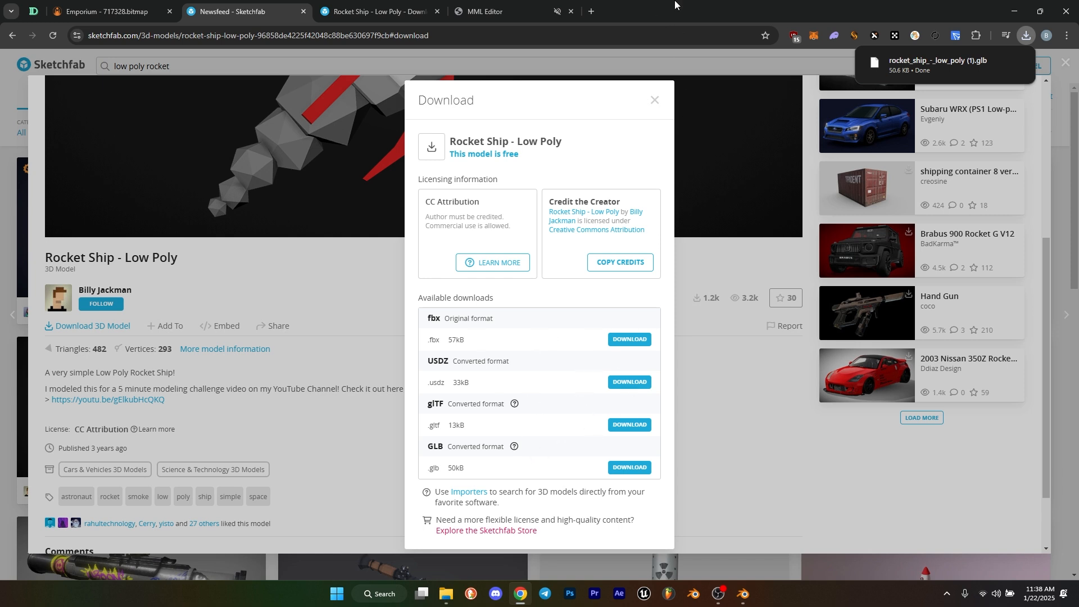
# - Bring up the empty MML Editor project, checking back briefly on the Emporium world
pyautogui.click(494, 11)
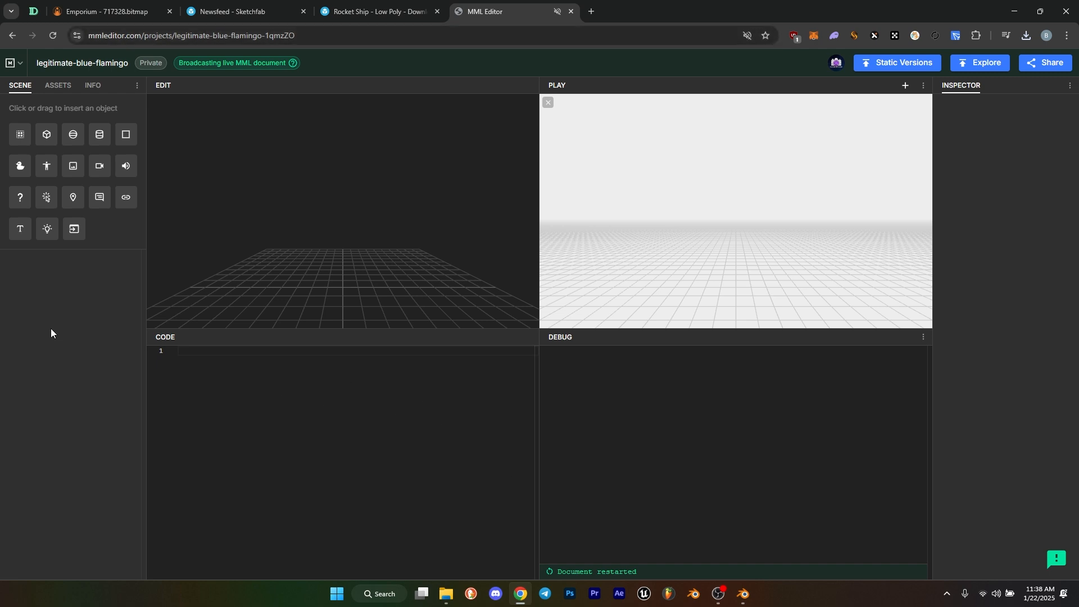
pyautogui.click(106, 11)
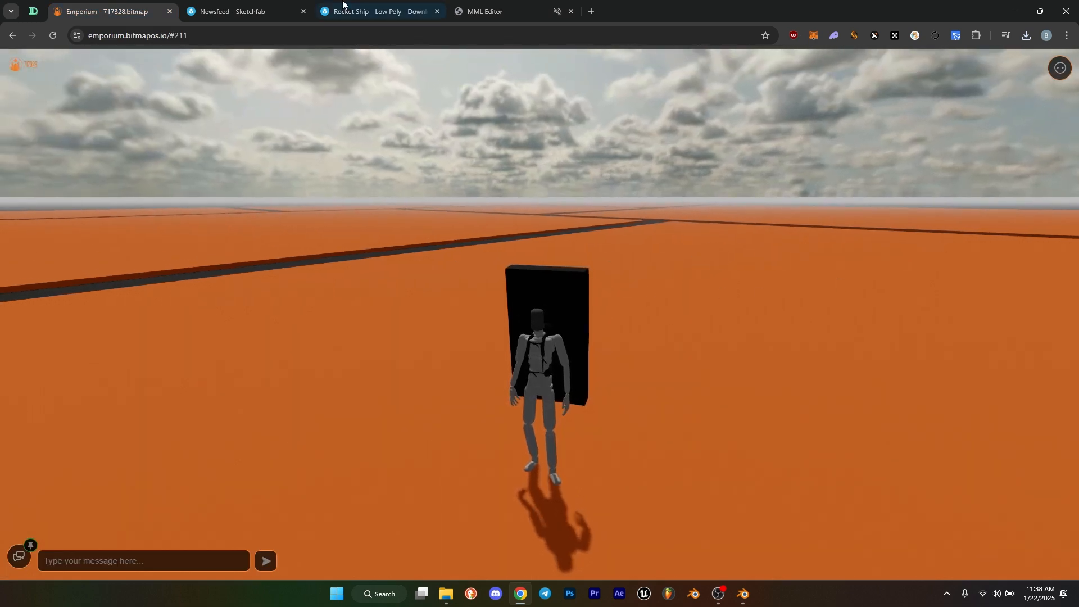
pyautogui.click(505, 9)
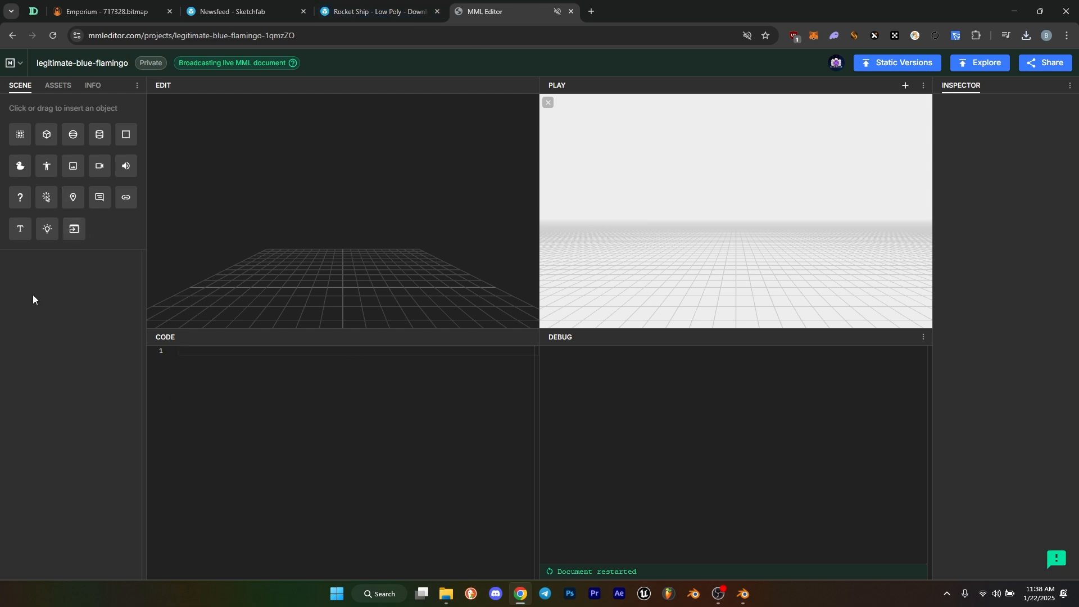
# - Put the downloaded rocket_ship_-_low_poly (1).glb into the D:\Metaverse\Tutorial folder and dismiss the editor's unneeded upload dialog
pyautogui.click(1024, 38)
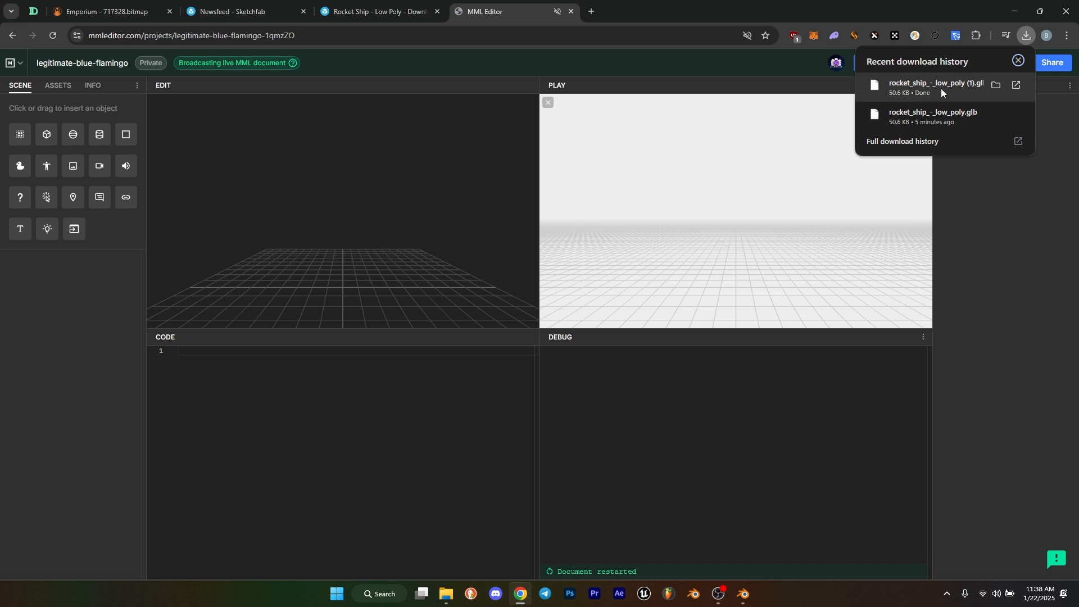
pyautogui.click(446, 526)
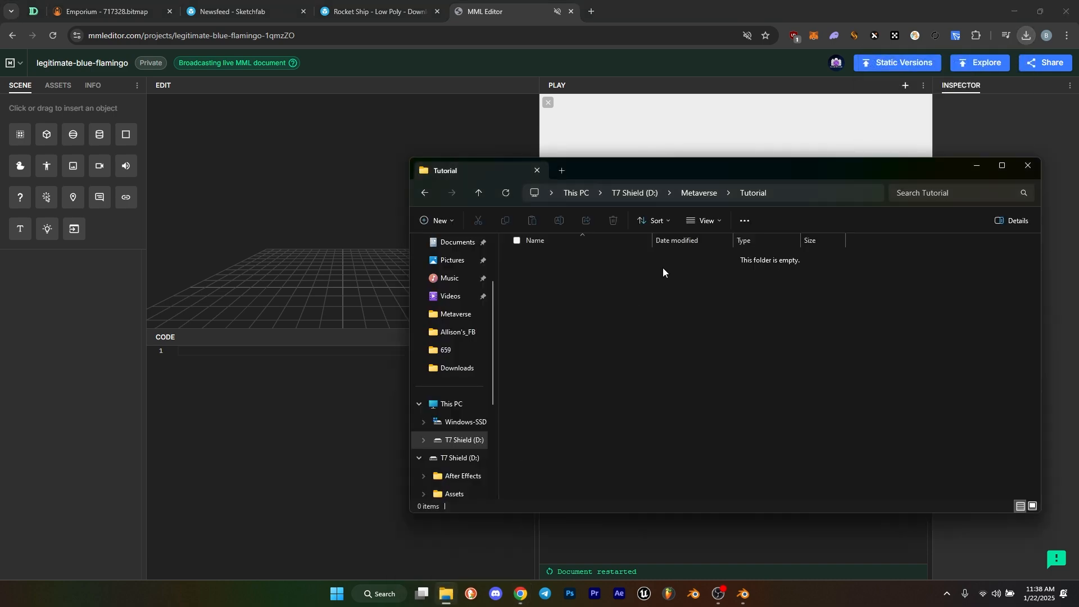
pyautogui.moveTo(800, 175); pyautogui.dragTo(397, 174)
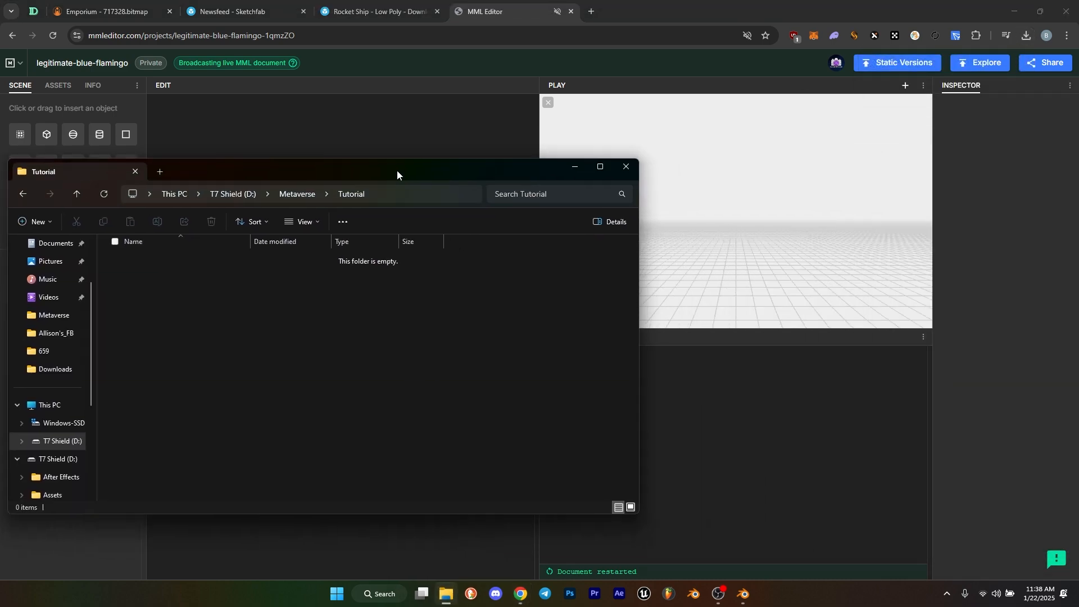
pyautogui.doubleClick(784, 9)
pyautogui.click(964, 51)
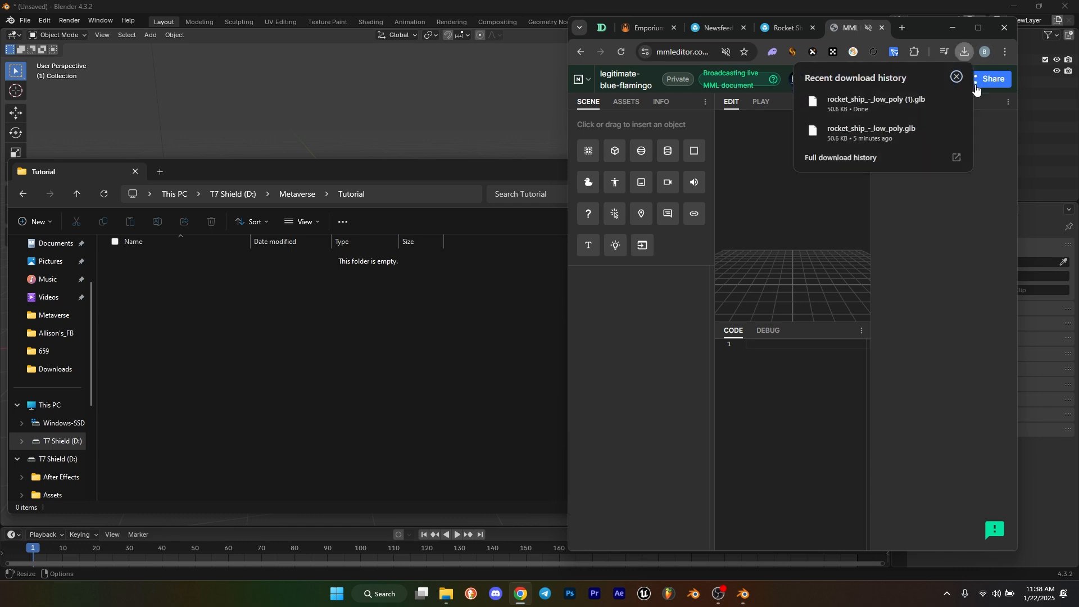
pyautogui.moveTo(896, 111); pyautogui.dragTo(356, 353)
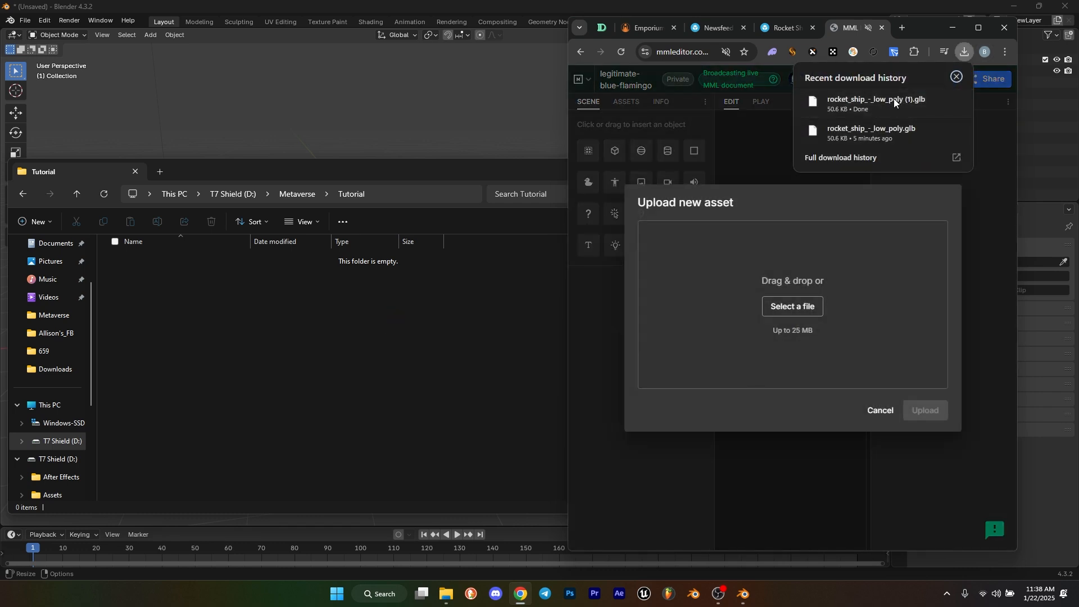
pyautogui.click(957, 76)
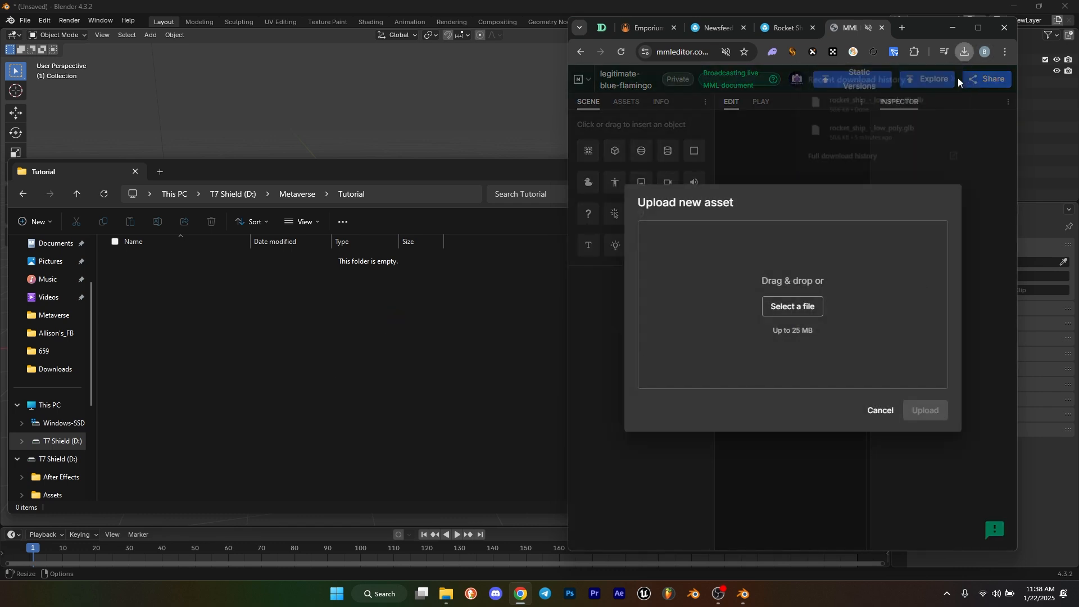
pyautogui.click(963, 51)
pyautogui.moveTo(890, 101); pyautogui.dragTo(450, 411)
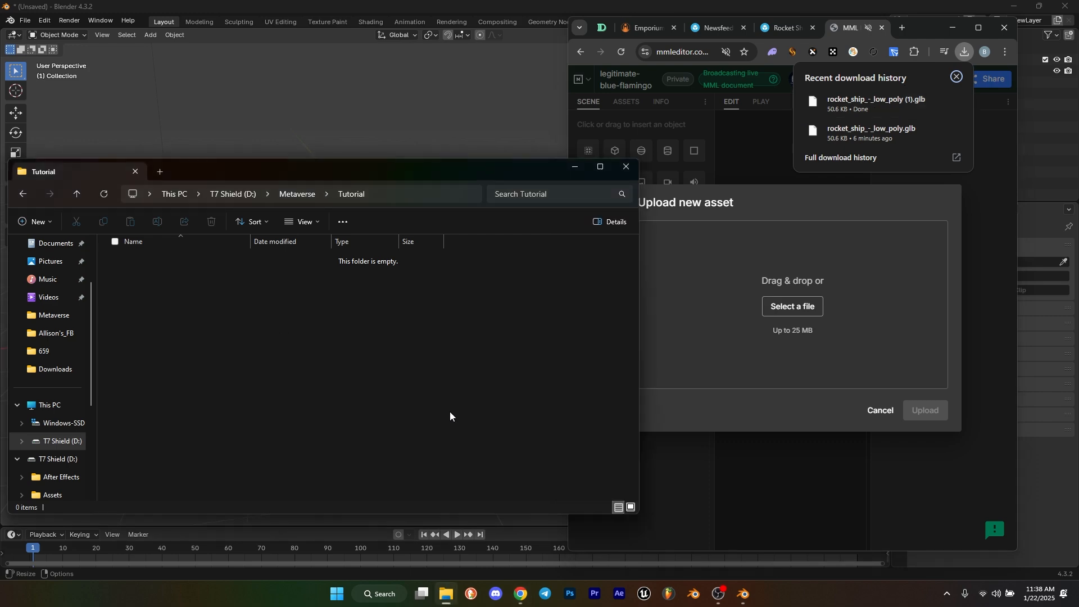
pyautogui.doubleClick(922, 31)
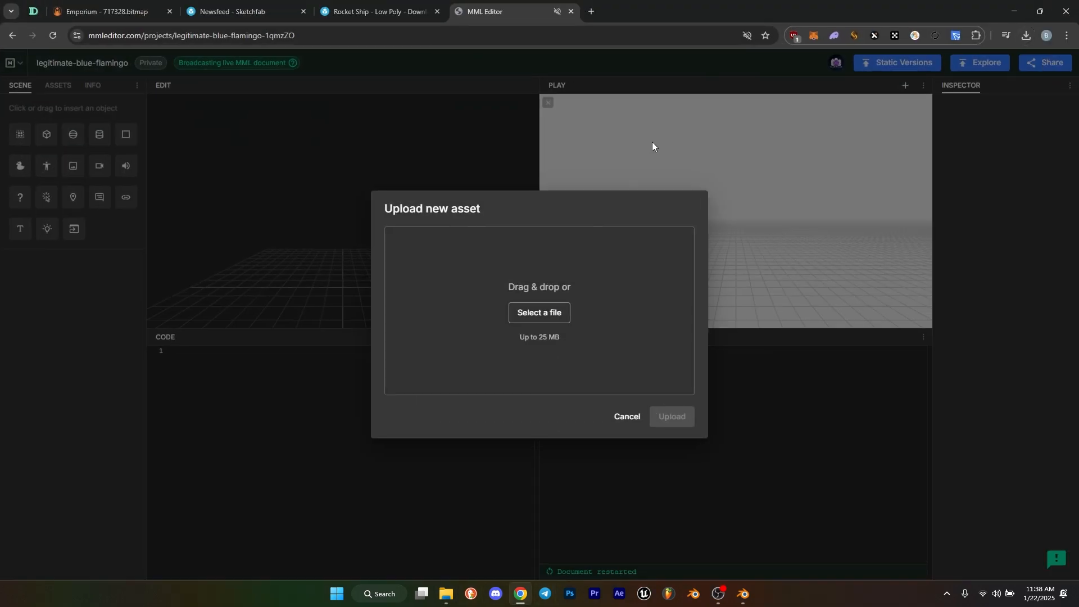
pyautogui.click(652, 141)
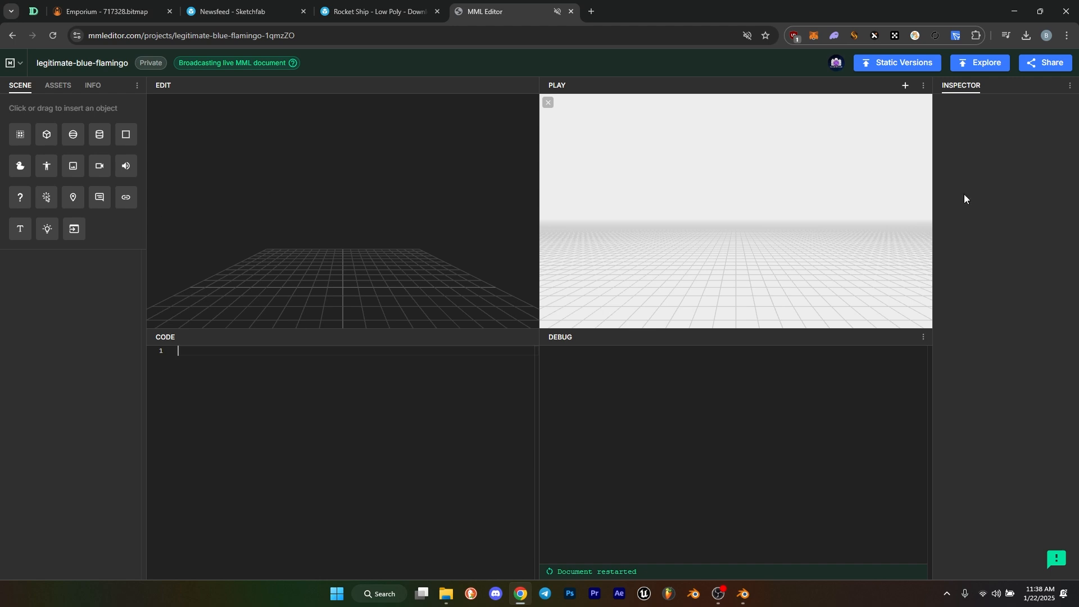
# - Upload rocket_ship_-_low_poly (1).glb from the D:\Metaverse\Tutorial folder as a project asset
pyautogui.click(56, 90)
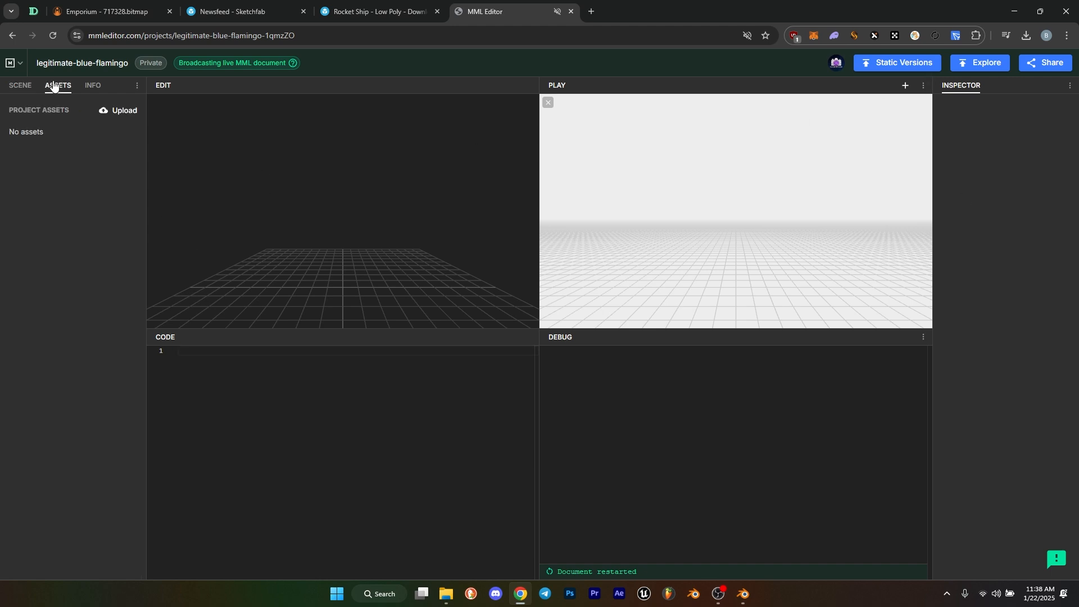
pyautogui.click(117, 112)
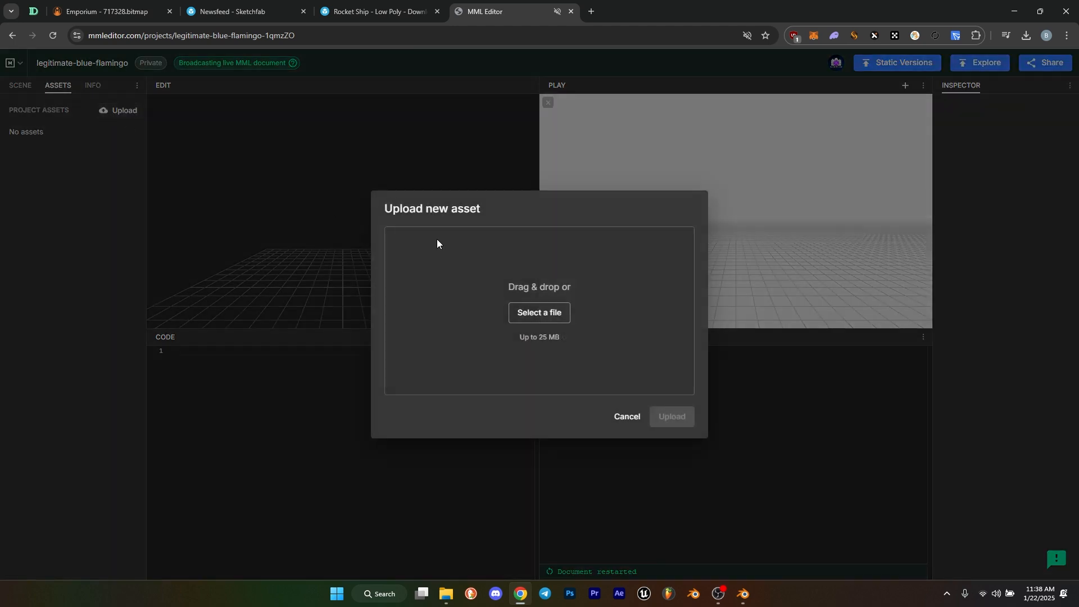
pyautogui.click(538, 315)
pyautogui.click(450, 592)
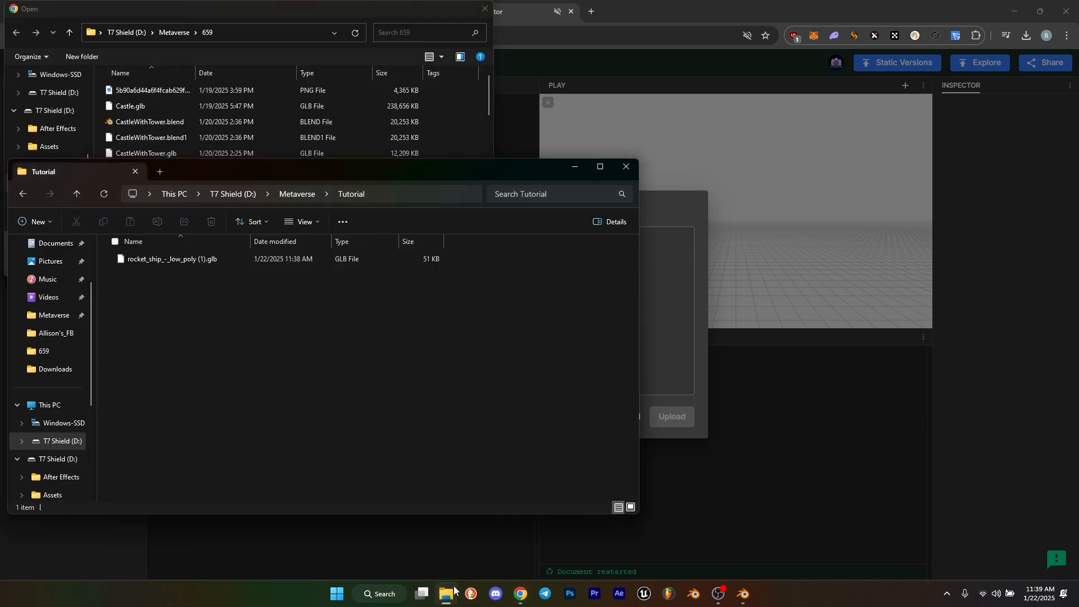
pyautogui.click(458, 193)
pyautogui.hotkey('ctrl', 'c')
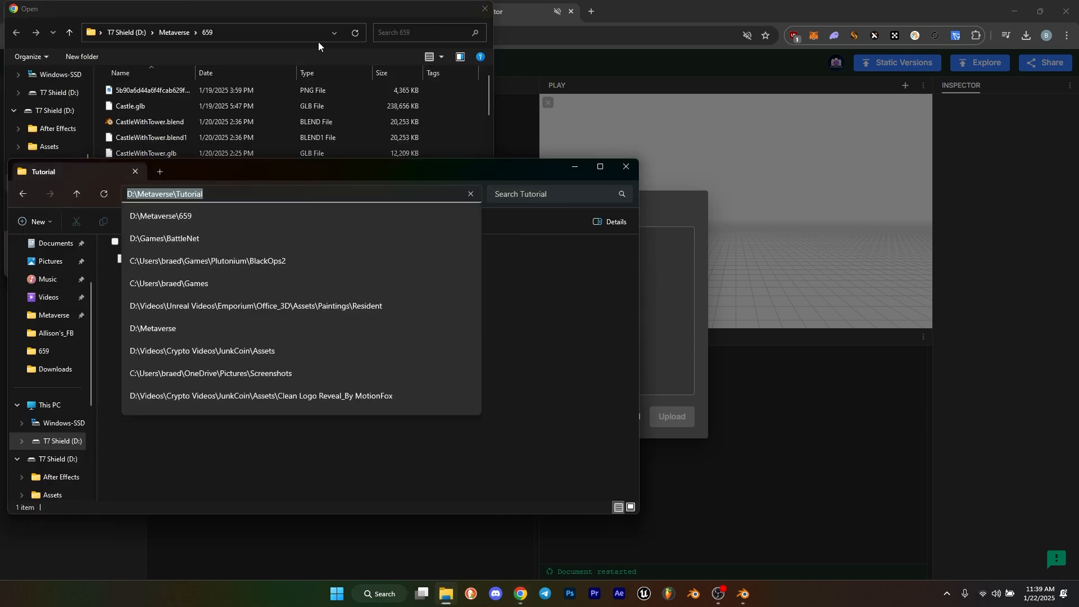
pyautogui.click(281, 28)
pyautogui.hotkey('ctrl', 'v')
pyautogui.press('Return')
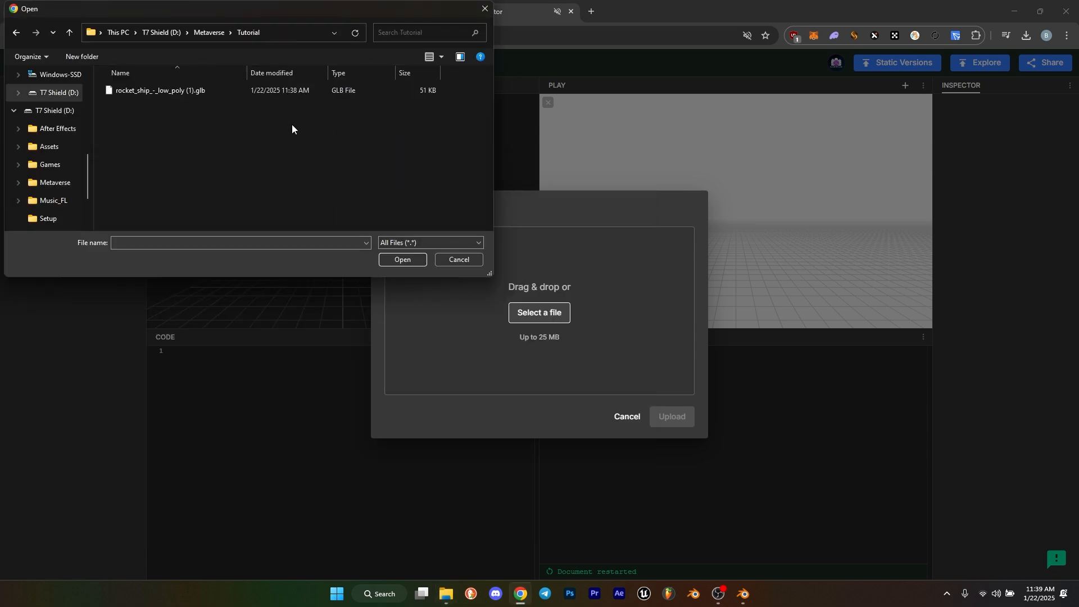
pyautogui.doubleClick(248, 93)
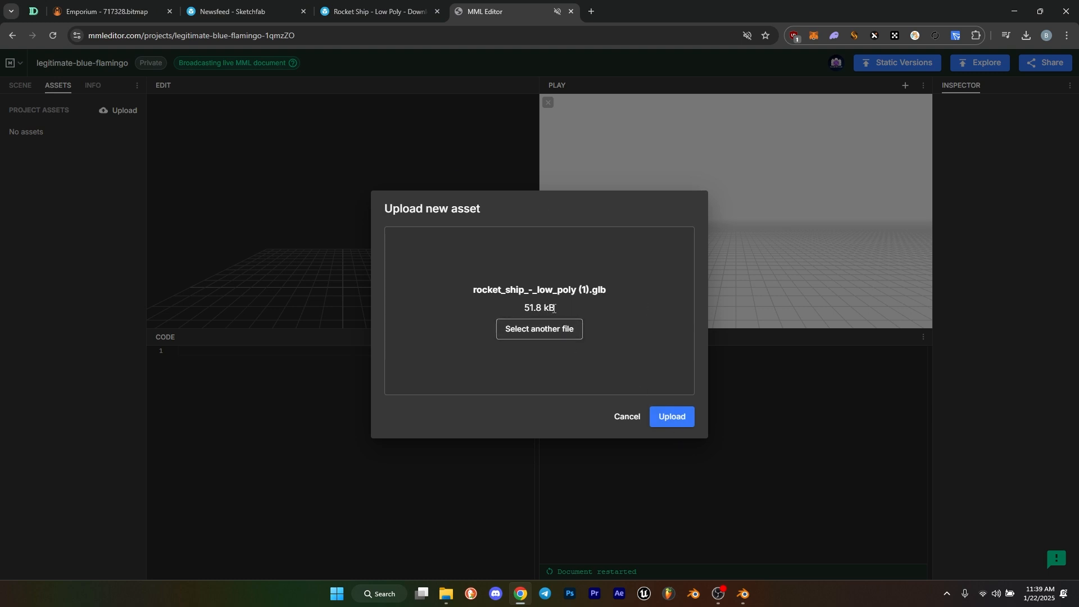
pyautogui.click(679, 416)
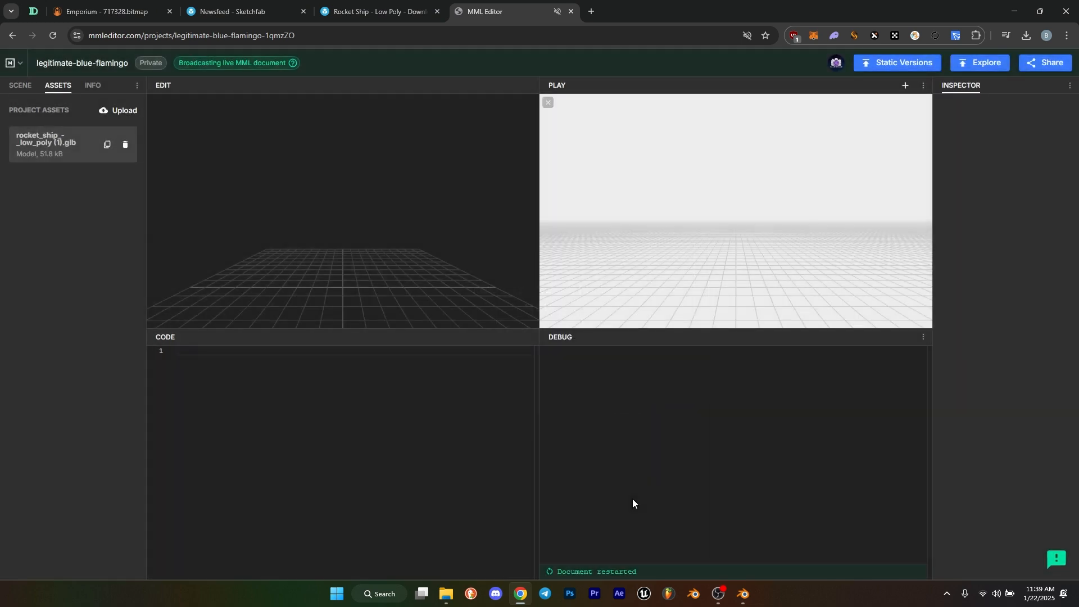
# - Copy the uploaded rocket asset's URL and insert a model object with the id rocket
pyautogui.click(107, 145)
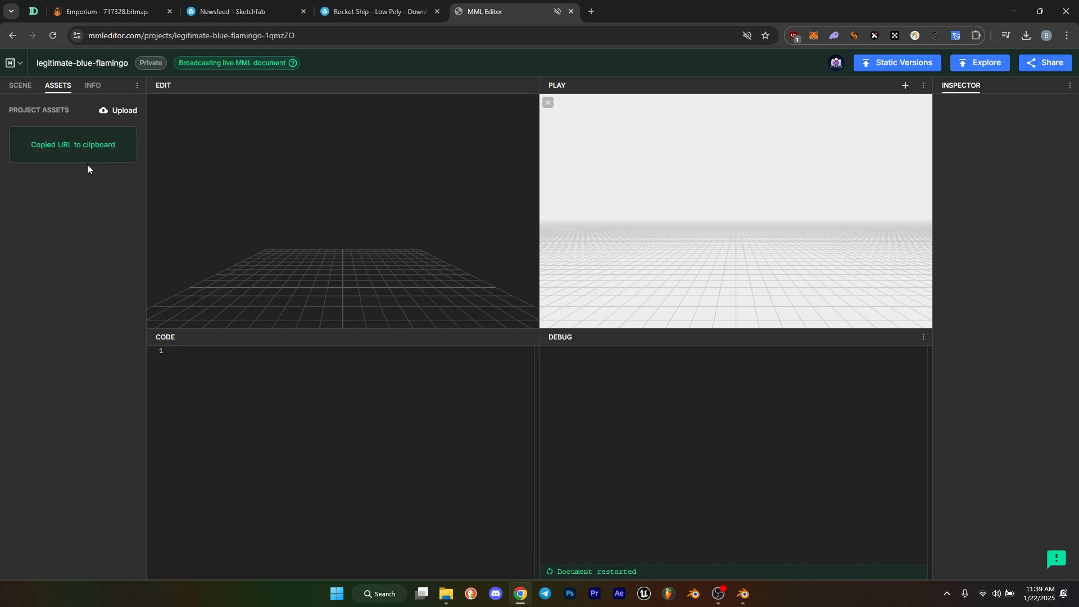
pyautogui.click(22, 86)
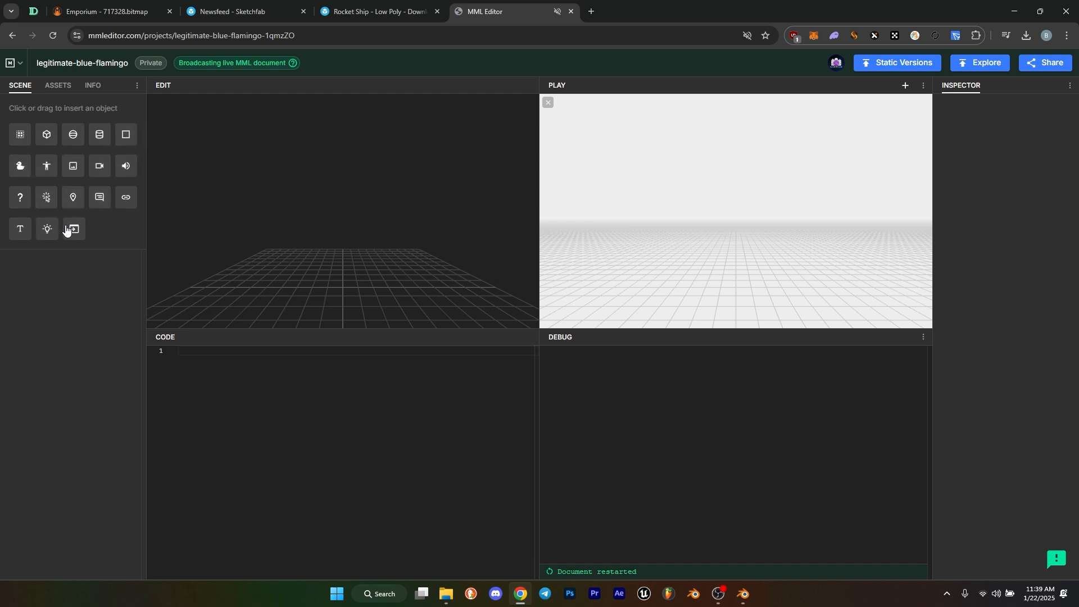
pyautogui.click(18, 167)
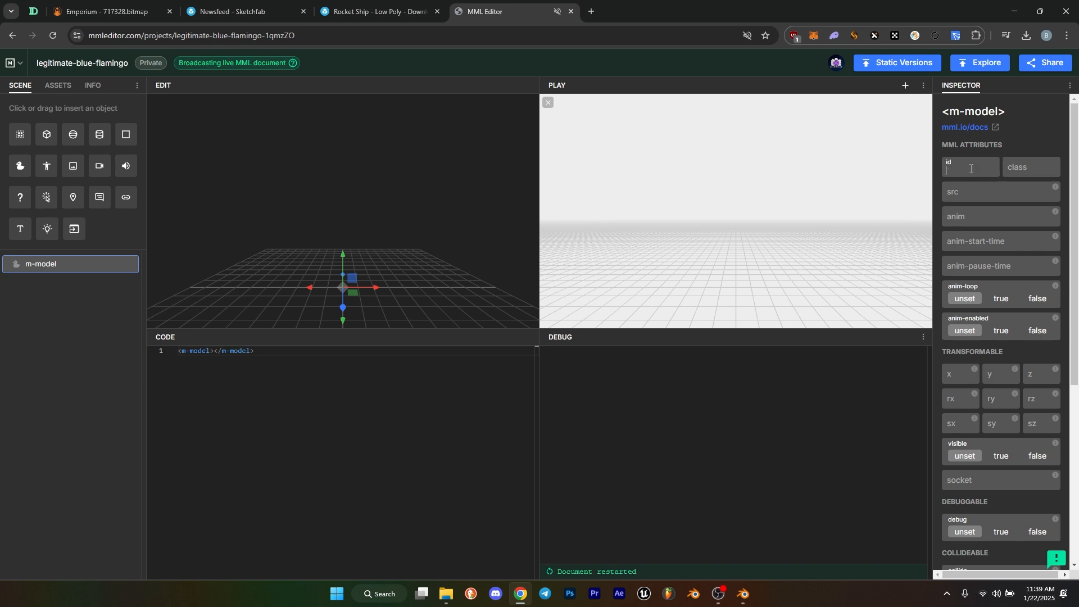
pyautogui.write('rocket')
pyautogui.press('Tab')
pyautogui.press('Tab')
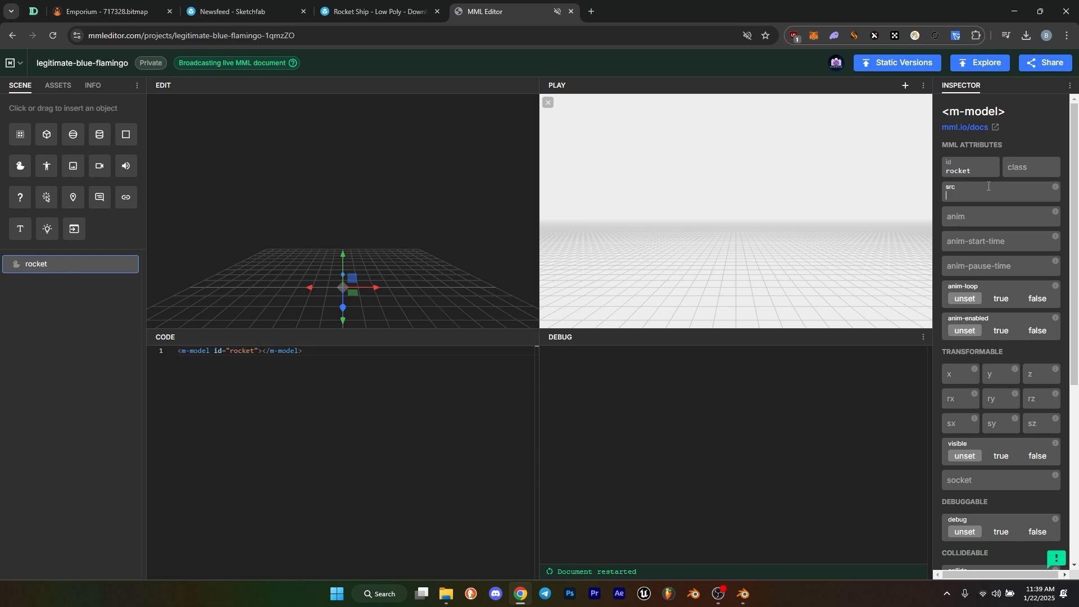
# - Set the rocket model's src to the URL of the uploaded rocket asset
pyautogui.click(55, 91)
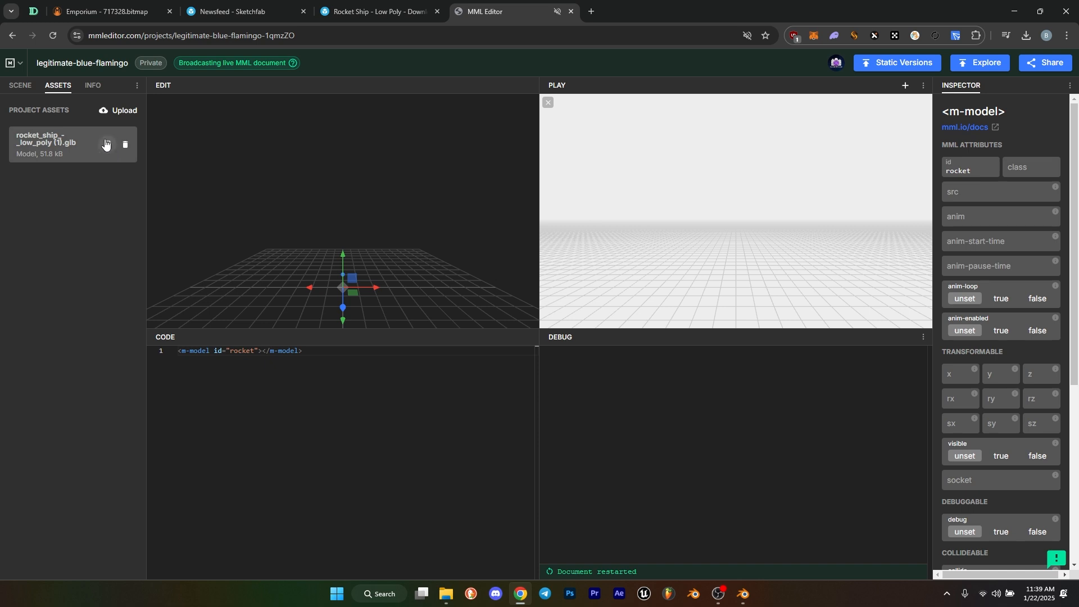
pyautogui.click(21, 87)
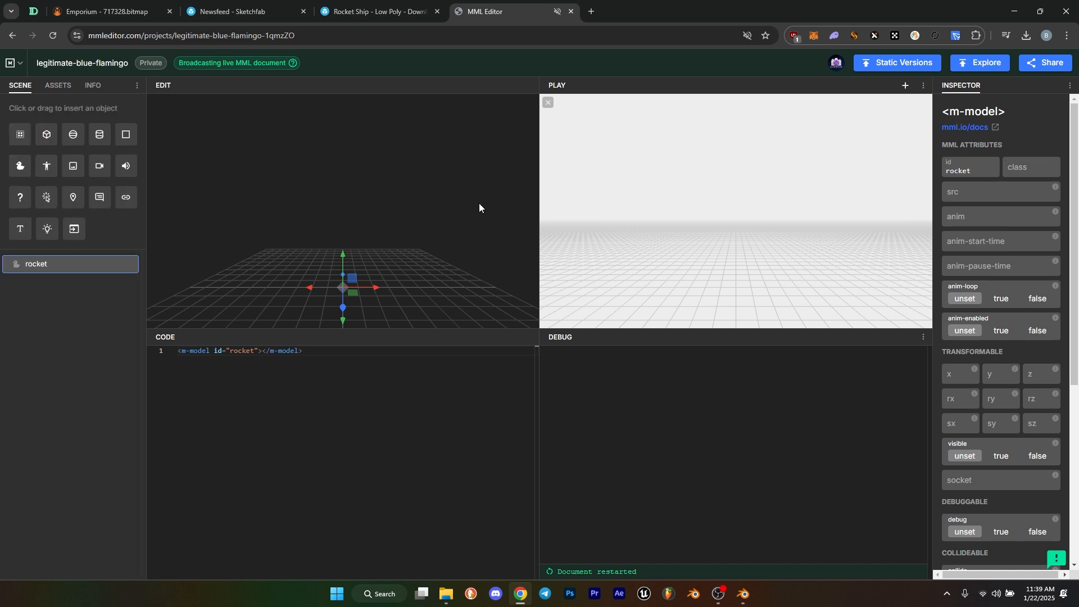
pyautogui.click(979, 187)
pyautogui.hotkey('ctrl', 'v')
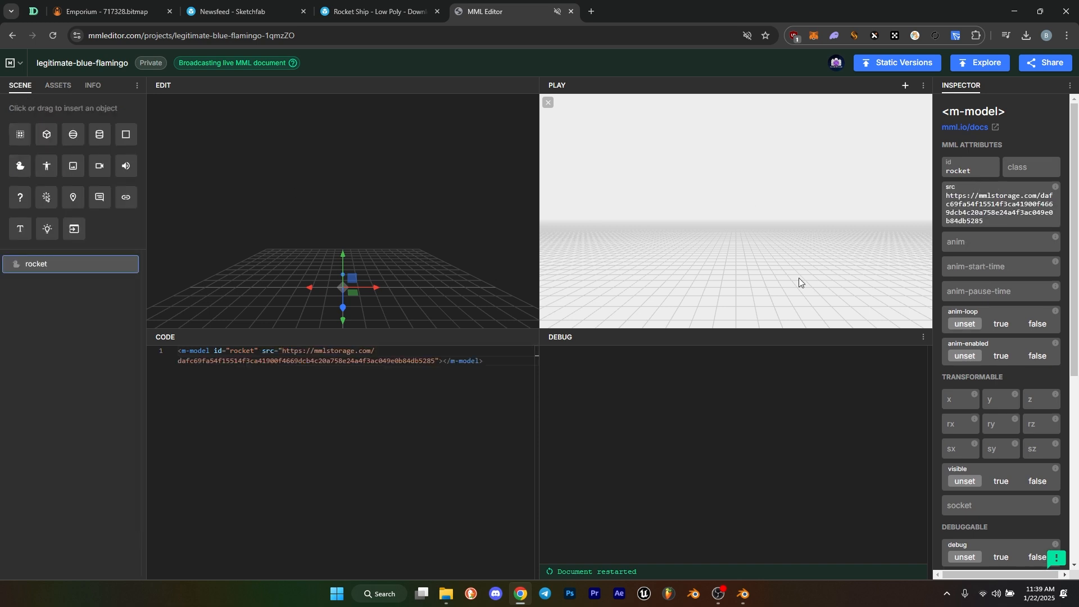
# - Copy the rocket model's code and save it as the content of parcel 211 in the Emporium world
pyautogui.moveTo(457, 278); pyautogui.dragTo(387, 303)
pyautogui.press('w')
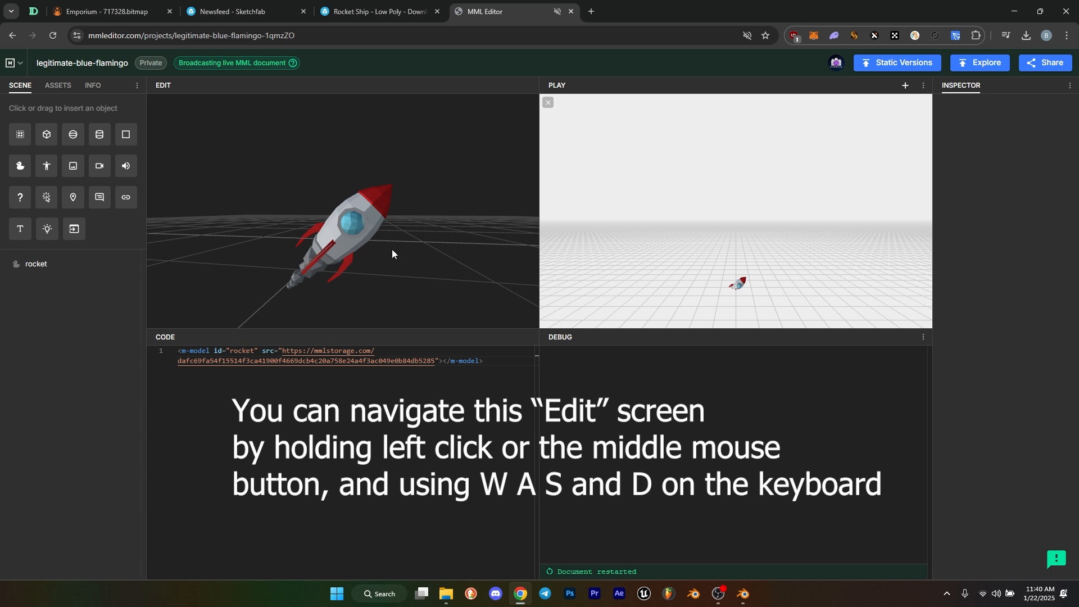
pyautogui.moveTo(361, 261); pyautogui.dragTo(376, 156)
pyautogui.moveTo(458, 160); pyautogui.dragTo(414, 237)
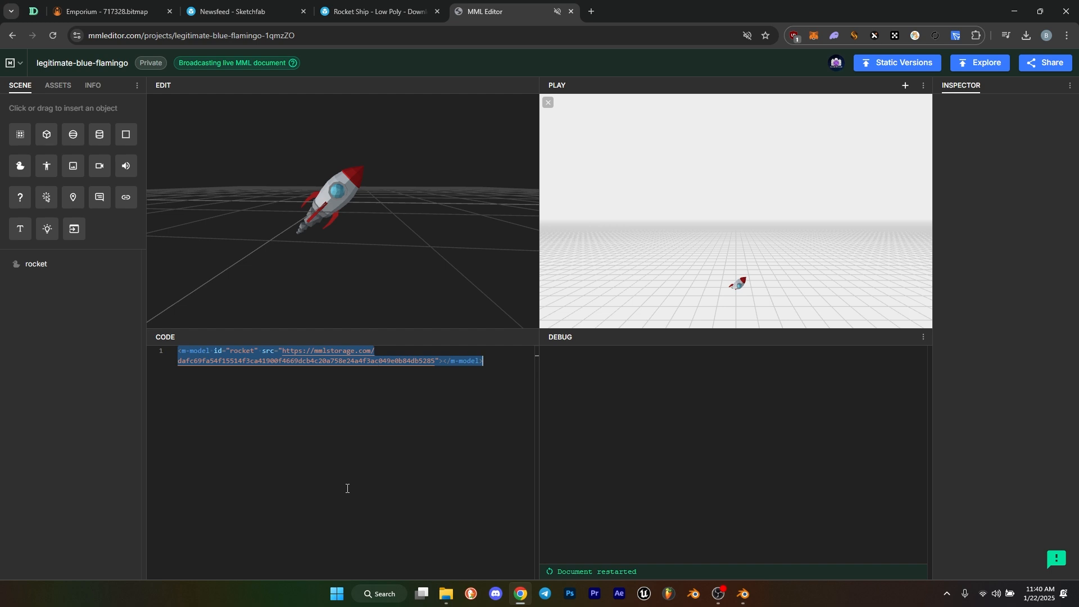
pyautogui.click(109, 4)
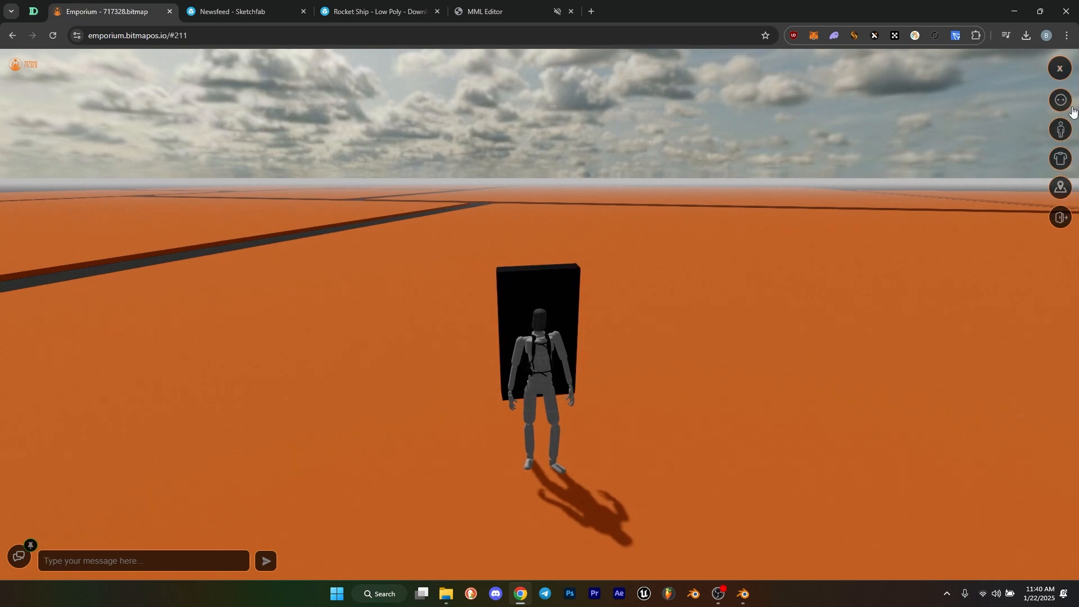
pyautogui.click(1061, 187)
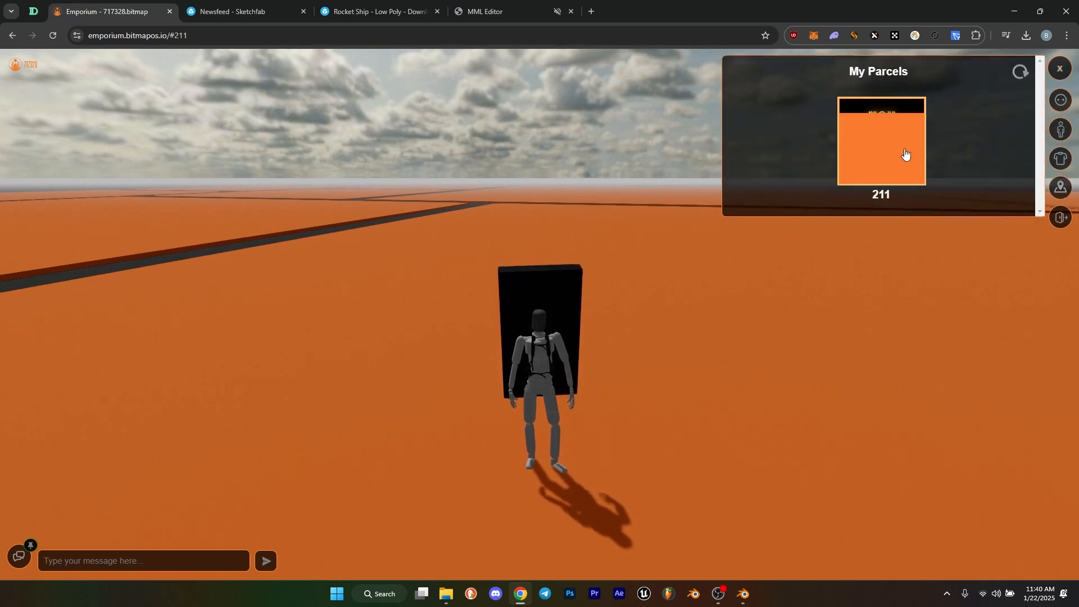
pyautogui.click(904, 154)
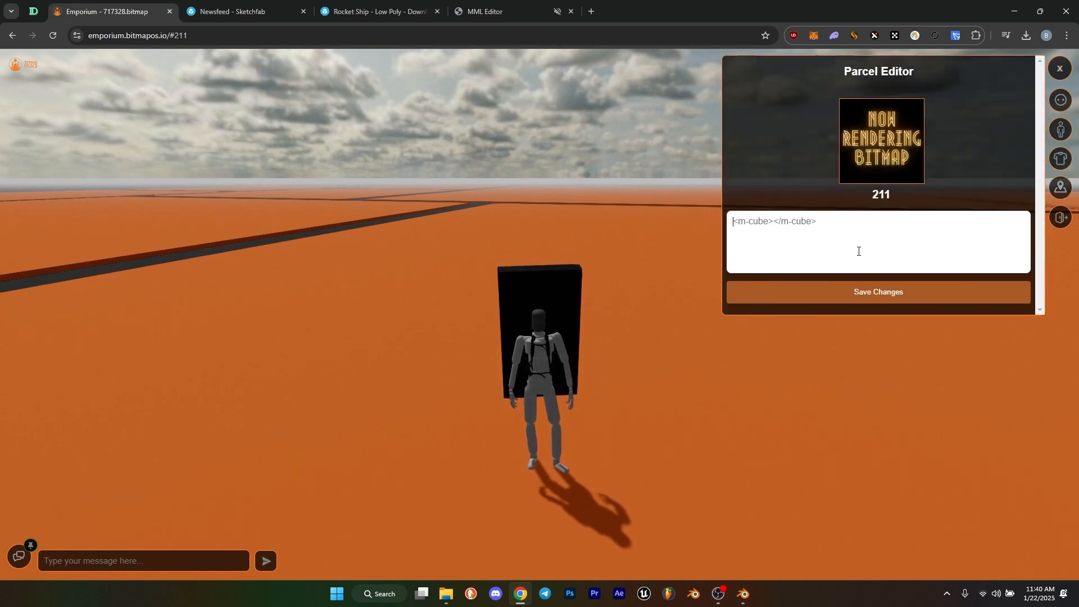
pyautogui.click(855, 289)
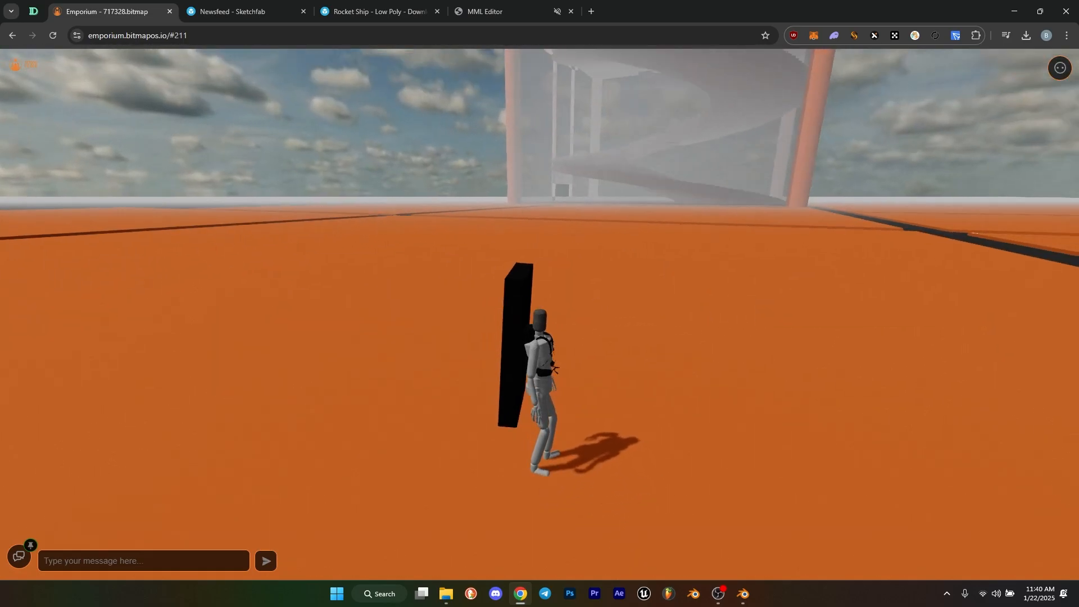
# - Back in the MML Editor, raise the rocket model to y 1.716 and copy the updated code
pyautogui.moveTo(735, 306); pyautogui.dragTo(744, 303)
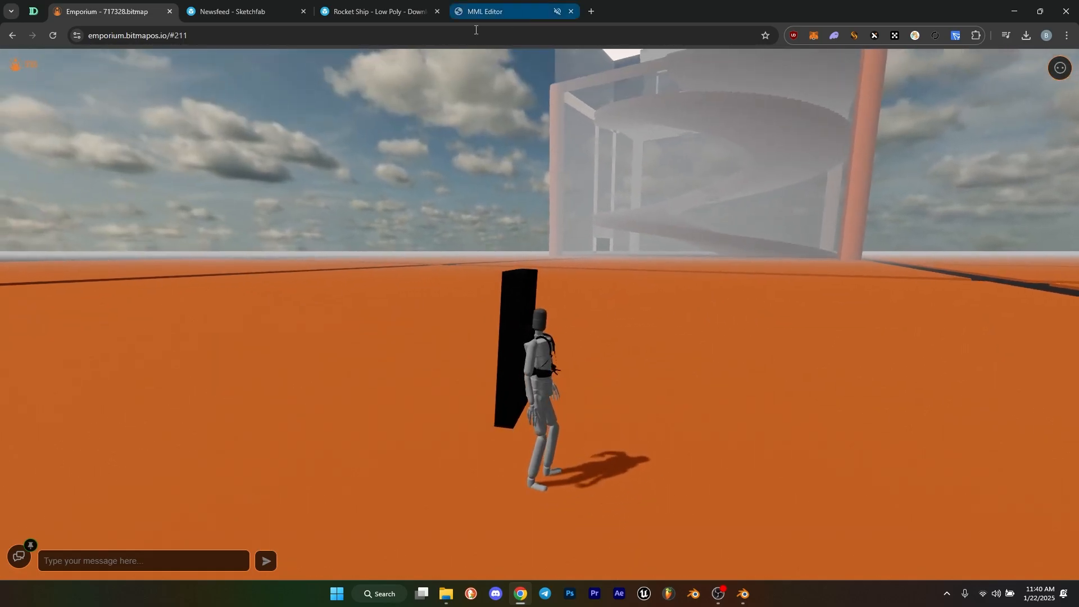
pyautogui.click(481, 9)
pyautogui.click(341, 194)
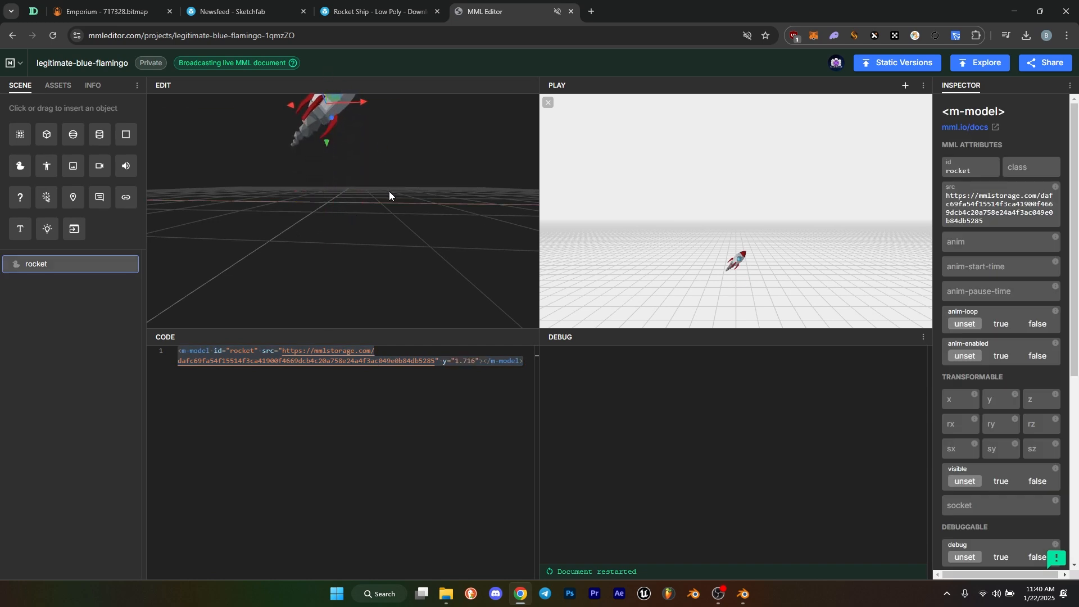
pyautogui.scroll(-3, 389, 202)
pyautogui.click(465, 417)
pyautogui.hotkey('ctrl', 'a')
pyautogui.hotkey('ctrl', 'c')
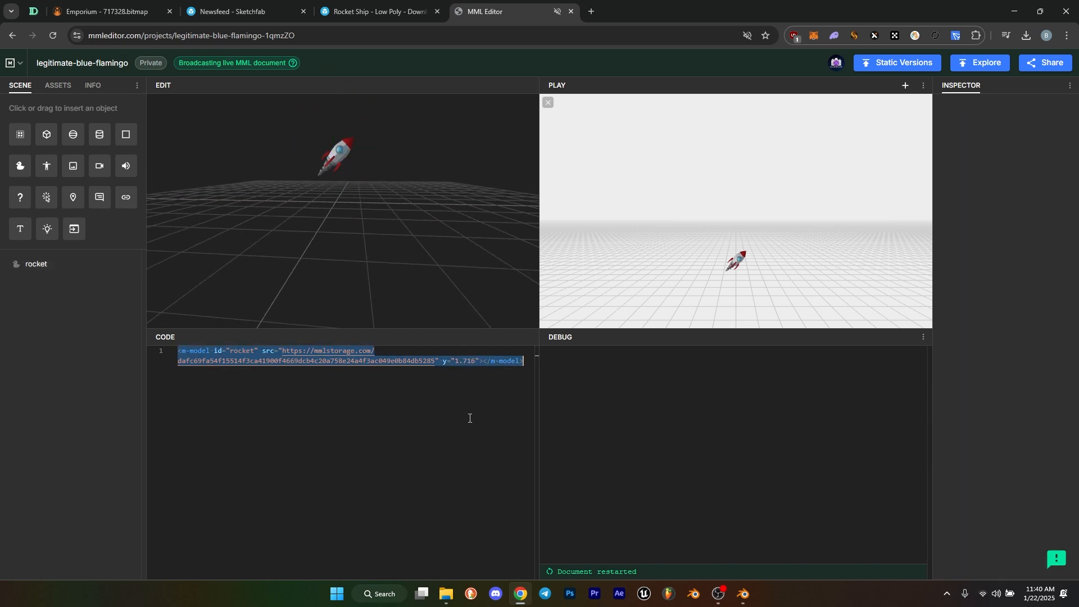
# - Replace parcel 211's code in the Emporium world with the updated rocket code and save the changes
pyautogui.click(131, 5)
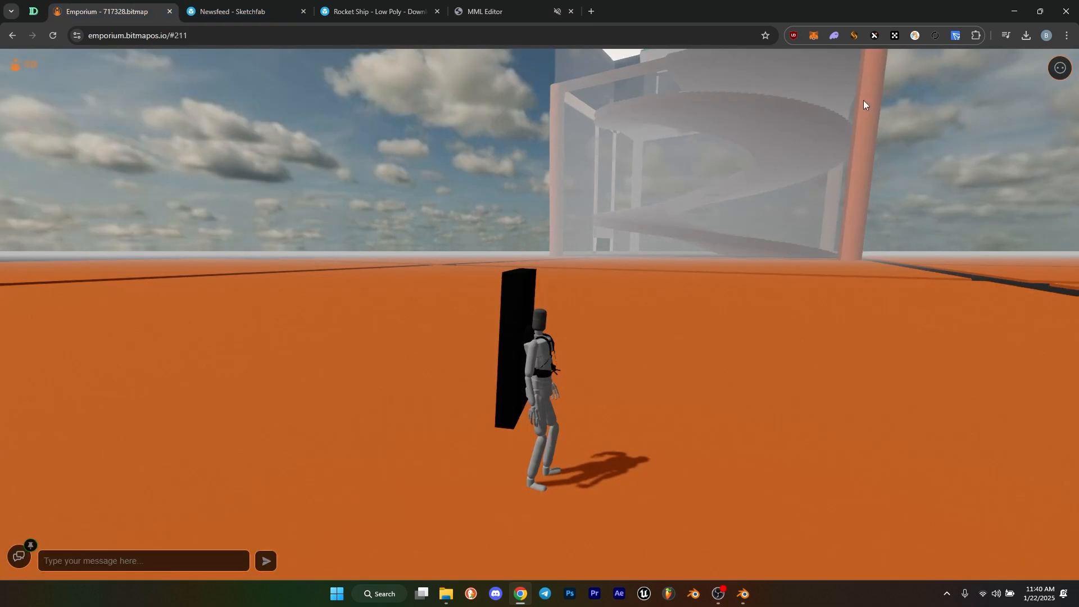
pyautogui.click(1061, 188)
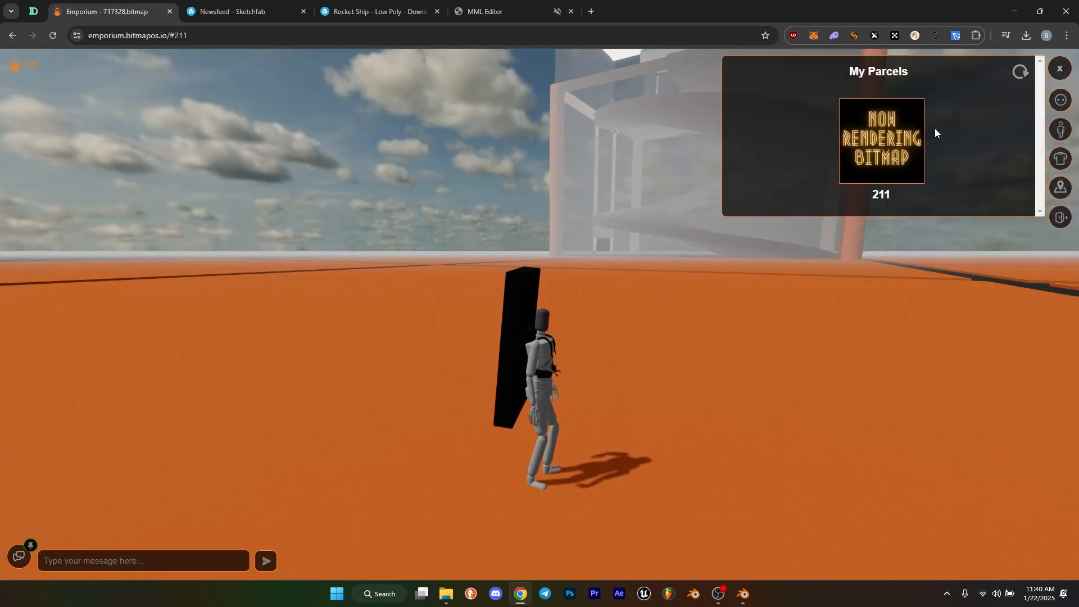
pyautogui.click(871, 150)
pyautogui.hotkey('ctrl', 'a')
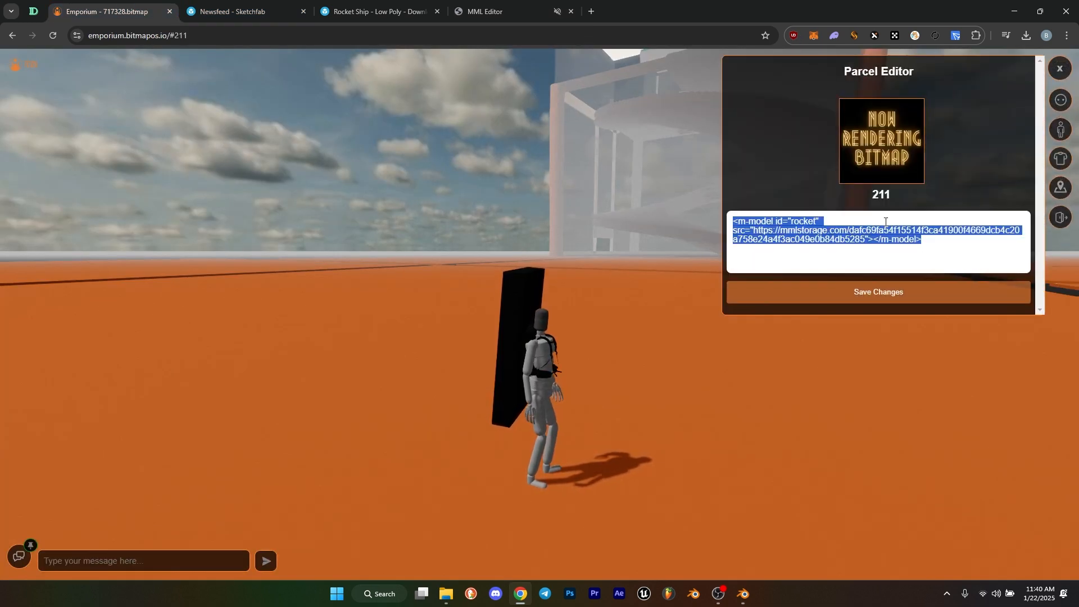
pyautogui.hotkey('ctrl', 'v')
pyautogui.click(884, 292)
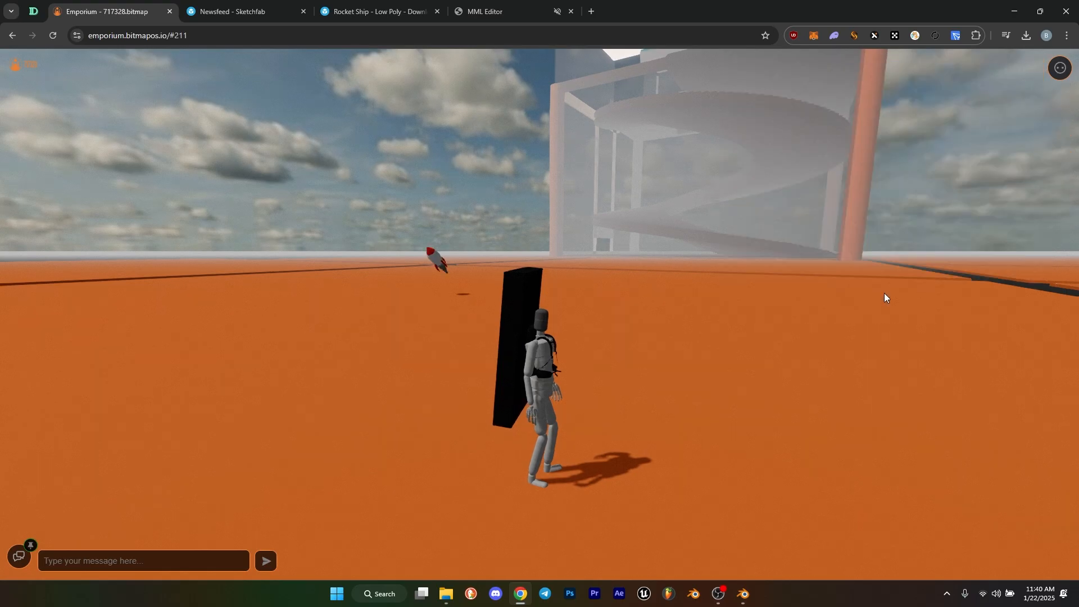
# - Walk the avatar to the rocket on the parcel and examine its placement from several angles
pyautogui.press('w')
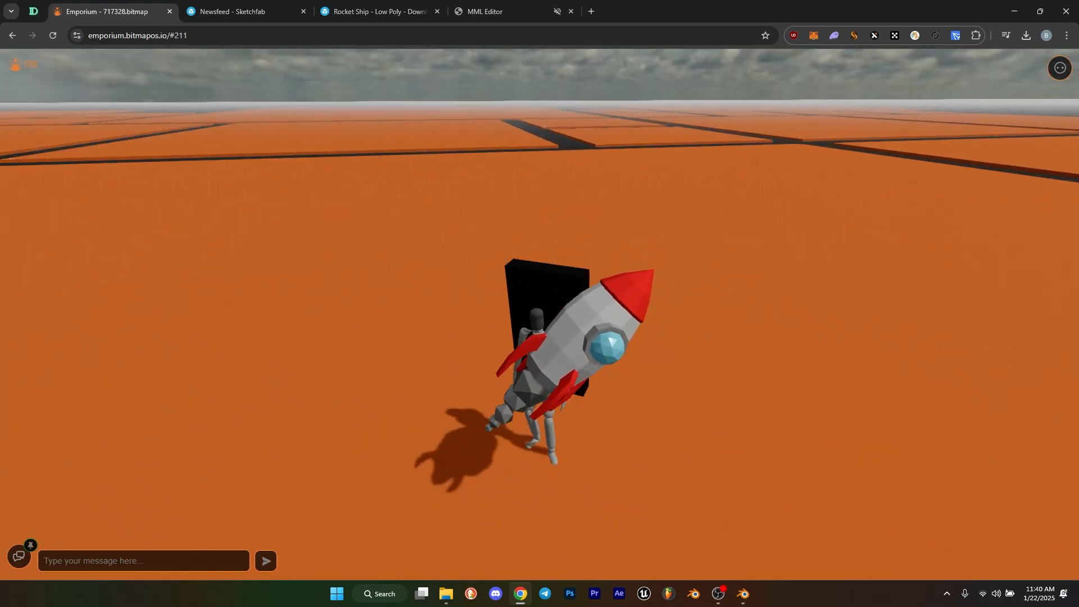
pyautogui.moveTo(511, 351); pyautogui.dragTo(541, 332)
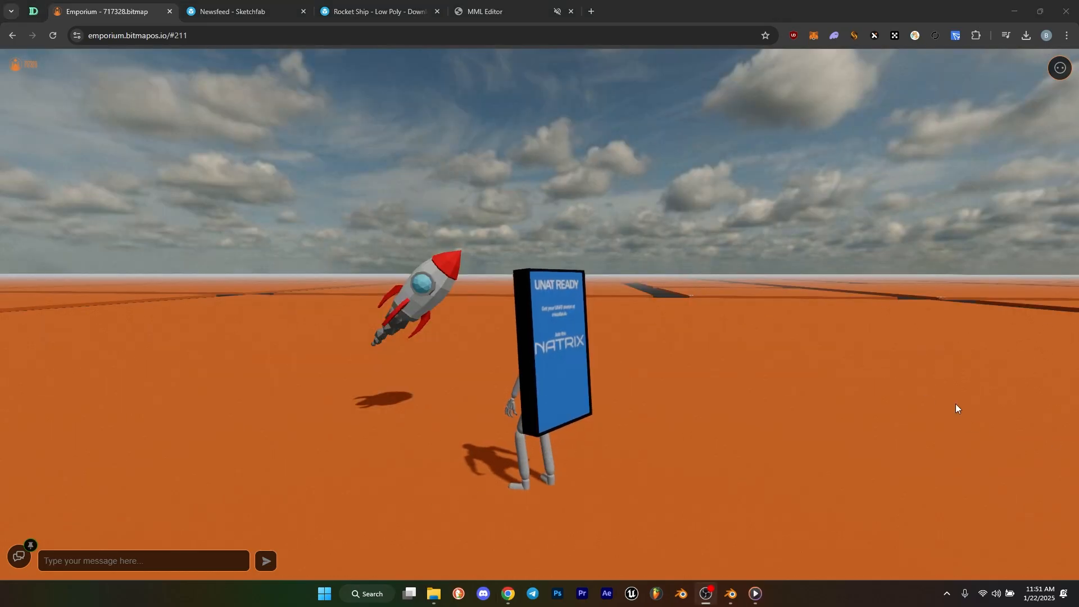
pyautogui.moveTo(842, 399); pyautogui.dragTo(217, 533)
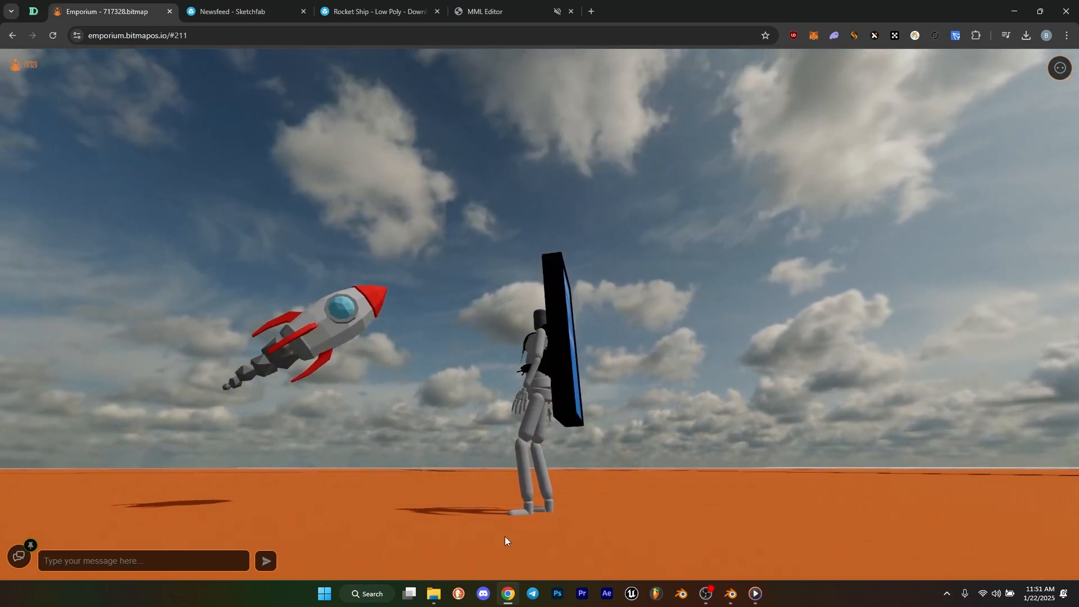
pyautogui.moveTo(505, 541); pyautogui.dragTo(352, 214)
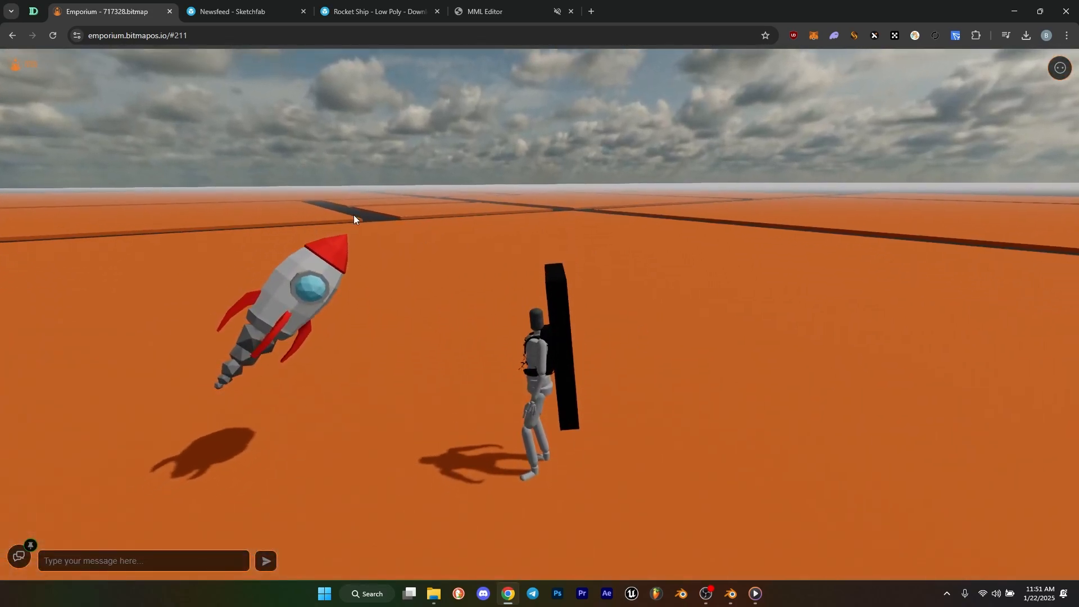
pyautogui.moveTo(983, 301); pyautogui.dragTo(512, 281)
pyautogui.moveTo(590, 228); pyautogui.dragTo(498, 264)
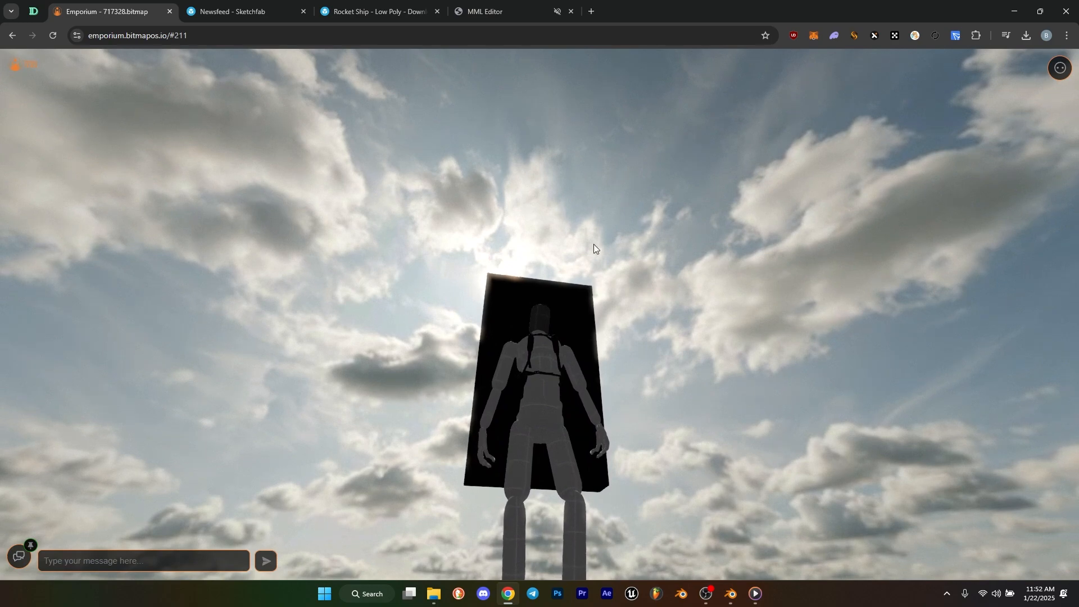
pyautogui.moveTo(593, 244); pyautogui.dragTo(719, 281)
pyautogui.press('w')
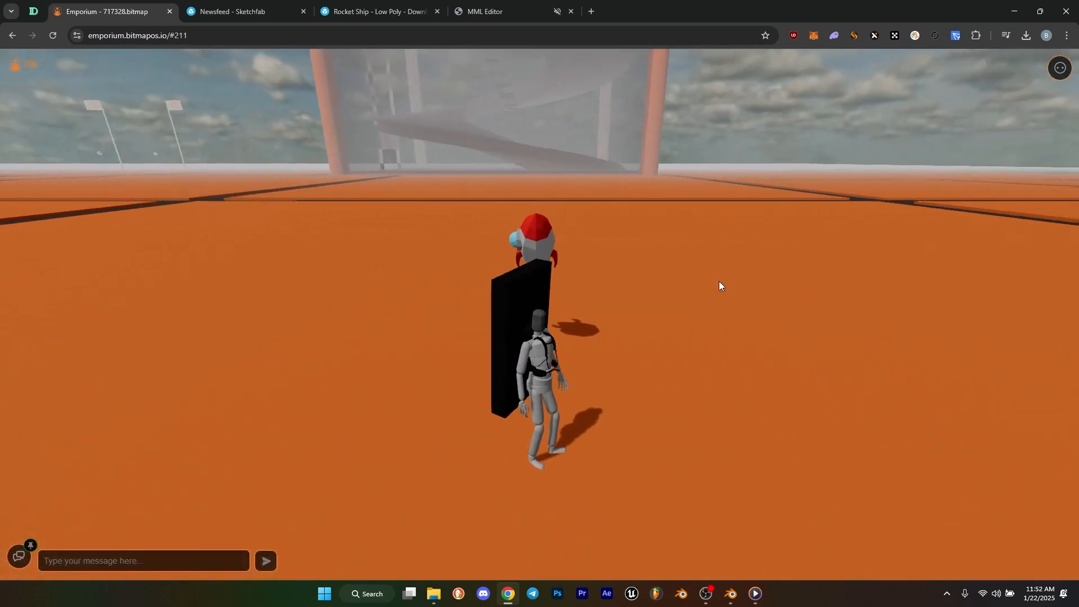
# - Switch to the MML Editor and leave the test project for the overview of all projects
pyautogui.click(514, 5)
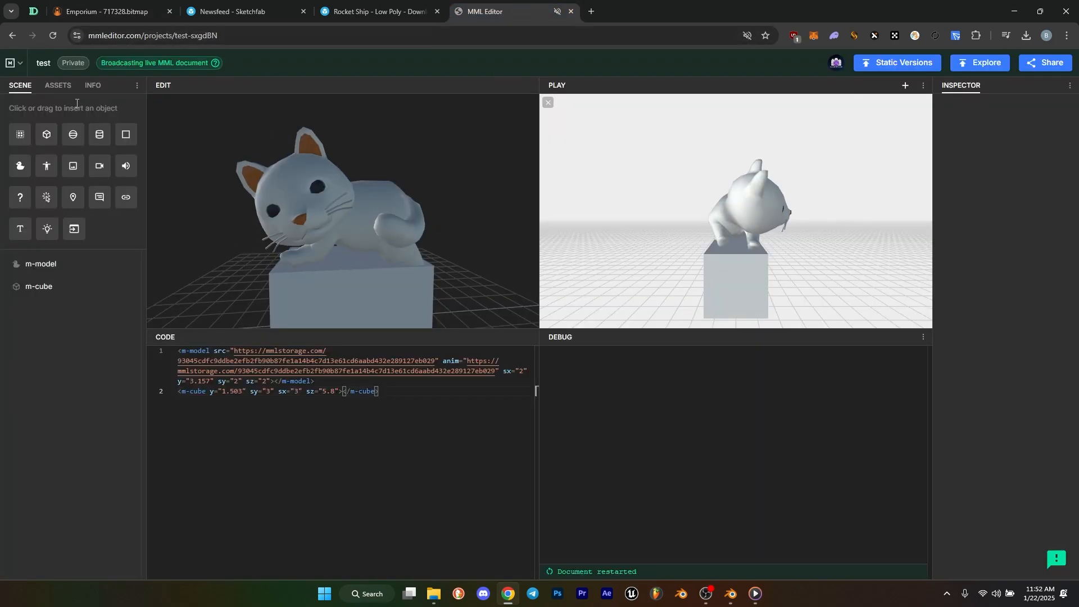
pyautogui.click(13, 63)
pyautogui.click(34, 93)
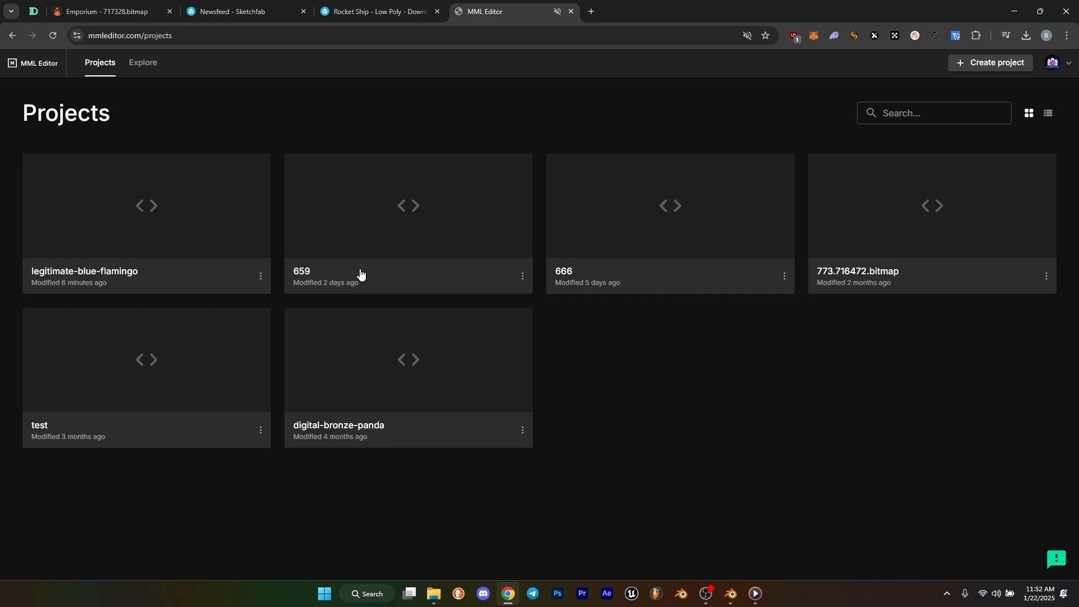
# - Open the legitimate-blue-flamingo project and move the rocket2 model to x -14.035 and y 4.483
pyautogui.click(174, 245)
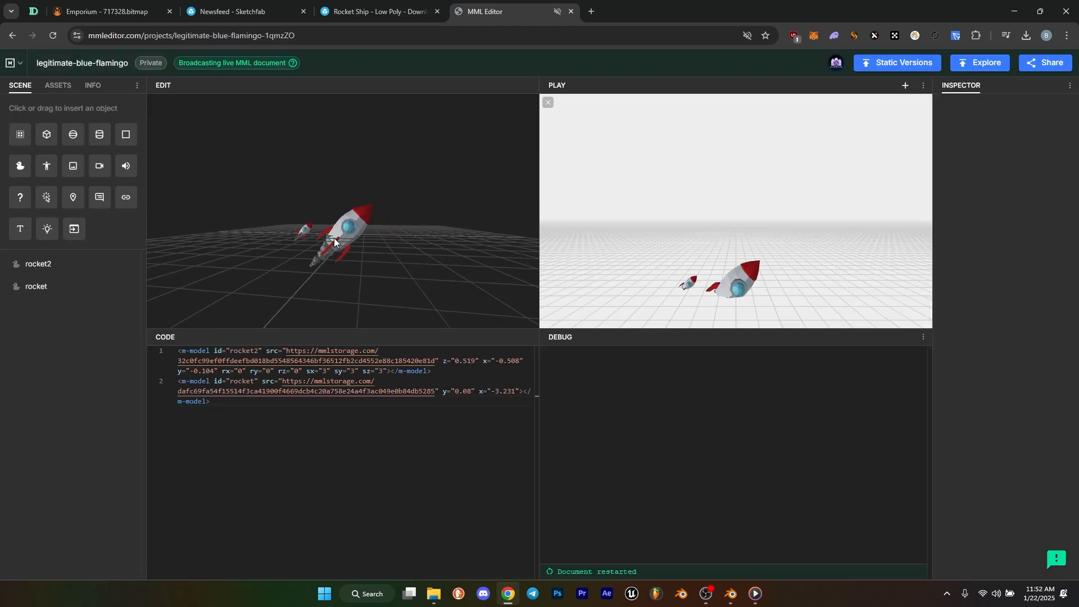
pyautogui.click(347, 243)
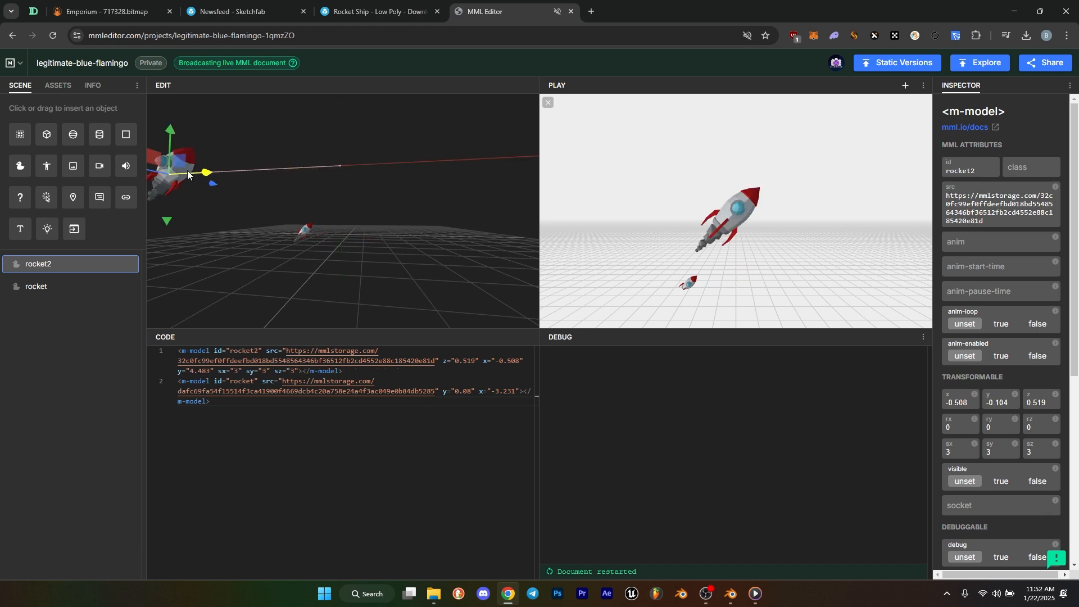
pyautogui.moveTo(187, 170); pyautogui.dragTo(187, 170)
pyautogui.moveTo(269, 236); pyautogui.dragTo(291, 198)
pyautogui.press('s')
pyautogui.click(293, 200)
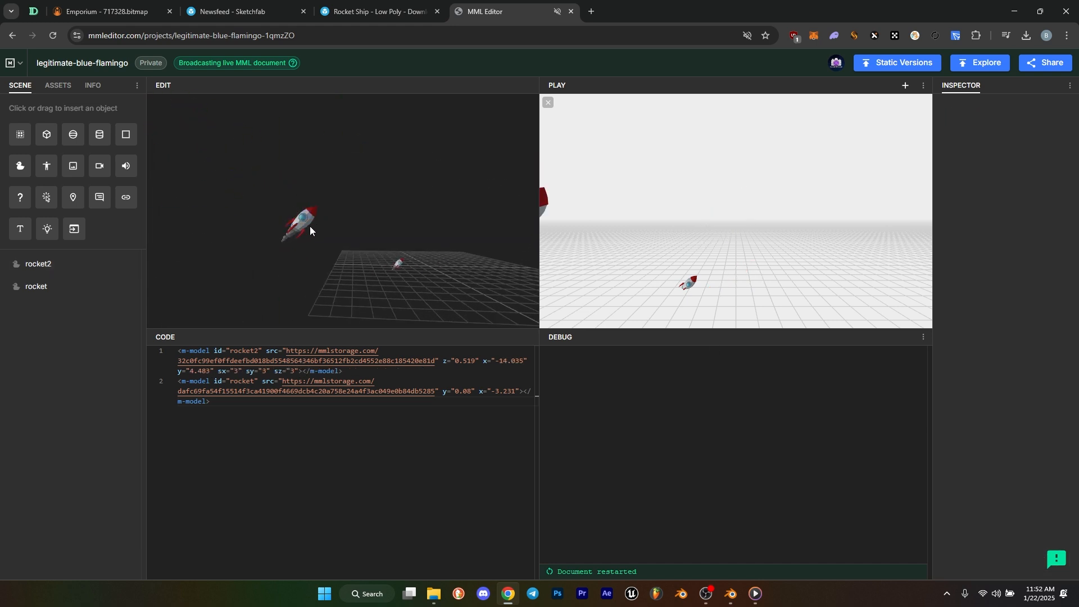
# - Shift rocket2 along the x axis to -20.749 and copy the scene's entire code
pyautogui.click(309, 226)
pyautogui.click(373, 485)
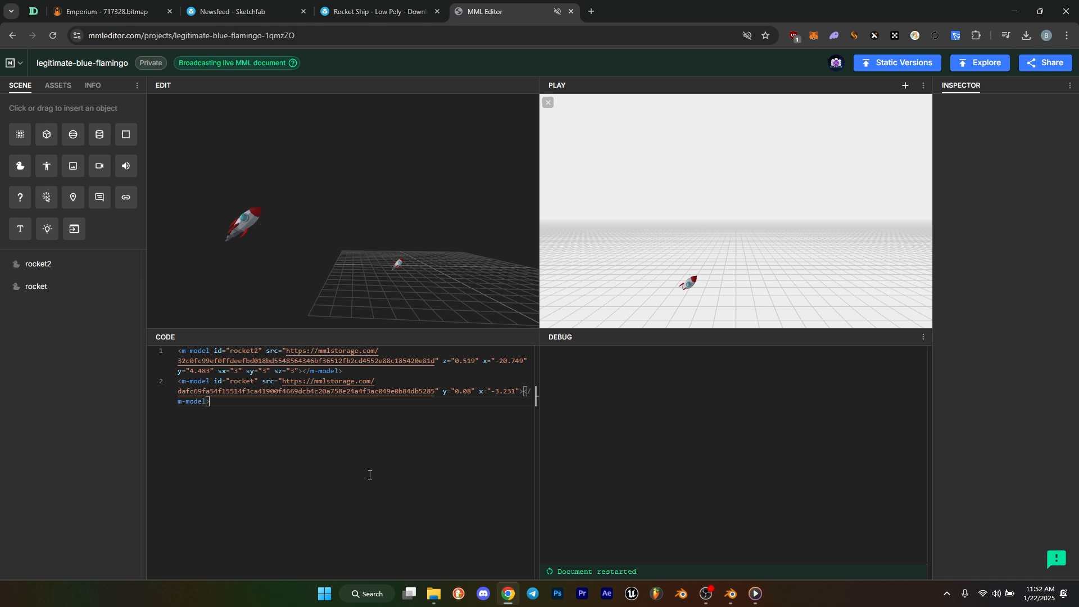
pyautogui.hotkey('ctrl', 'a')
# - Switch to the Emporium world, replace parcel 211's code with the copied two-rocket code and save the changes
pyautogui.click(113, 12)
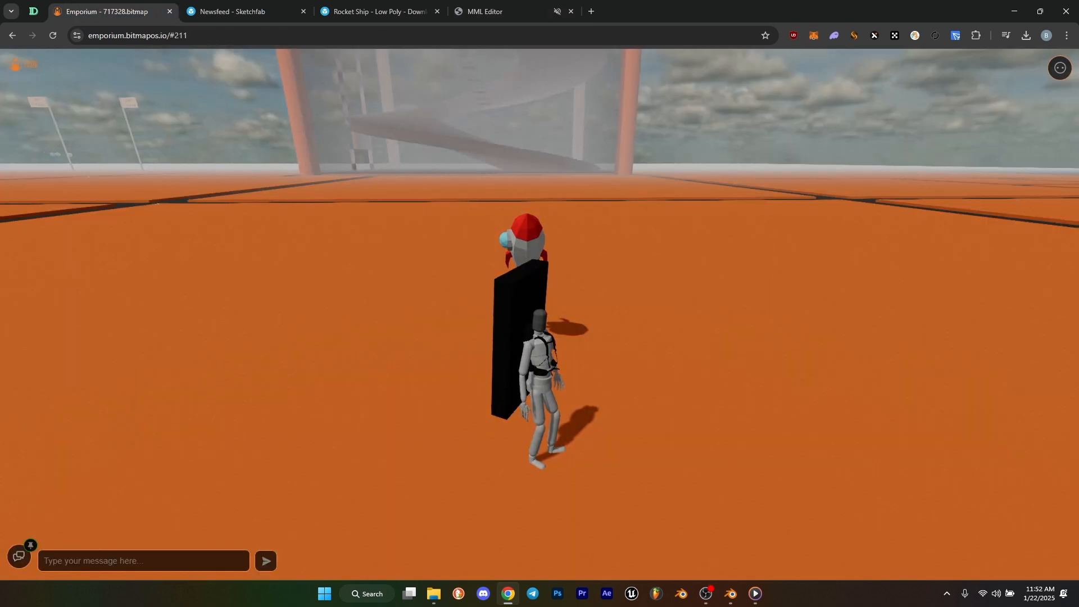
pyautogui.click(1061, 174)
pyautogui.click(881, 141)
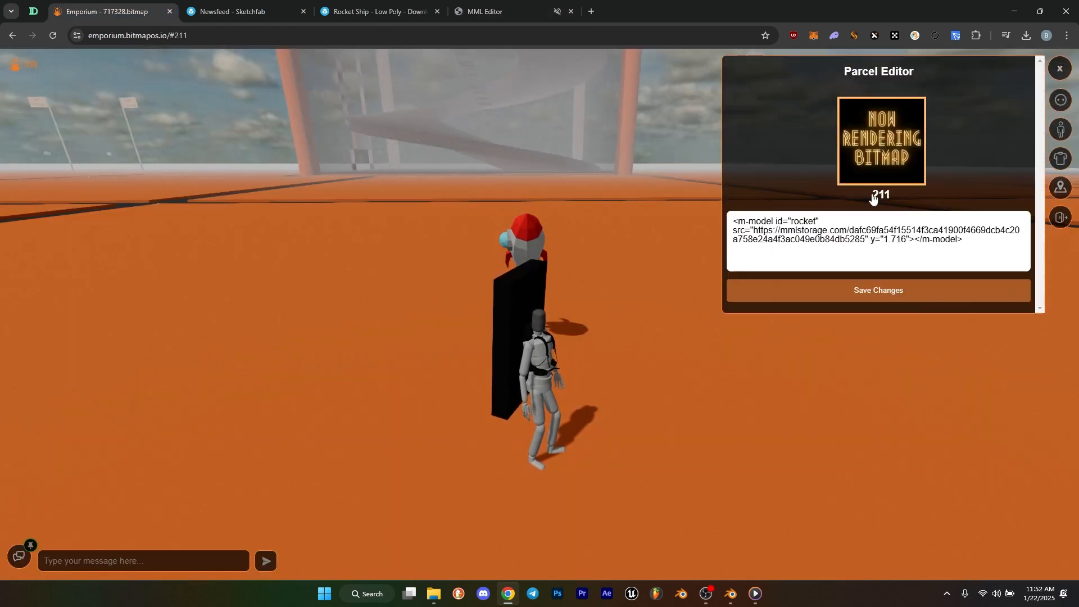
pyautogui.tripleClick(868, 222)
pyautogui.hotkey('ctrl', 'v')
pyautogui.click(865, 307)
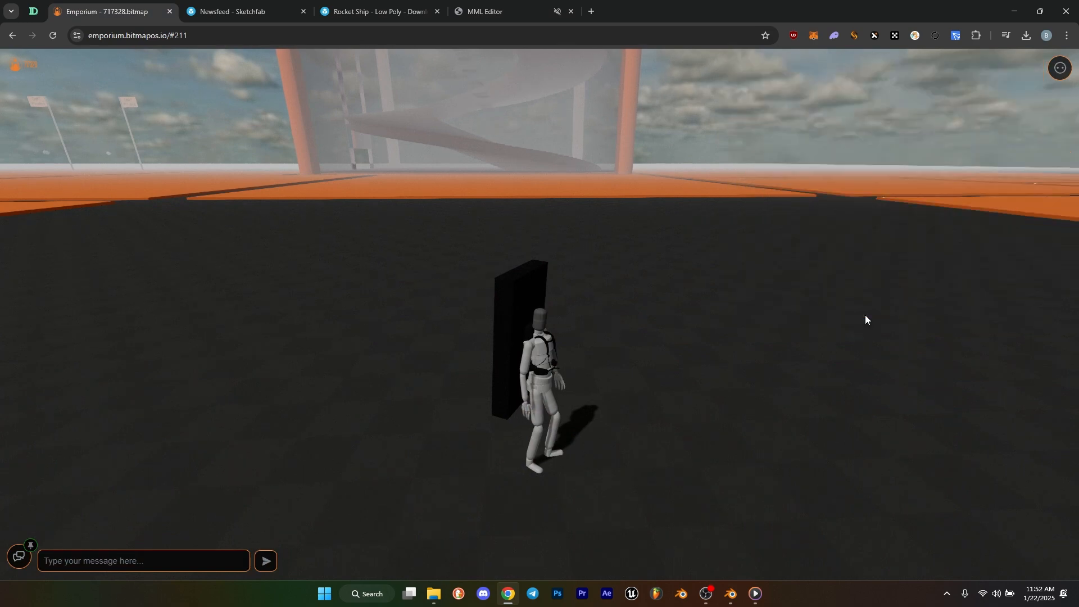
# - Walk and jump the avatar around the parcel to examine where the rockets are placed
pyautogui.press('w')
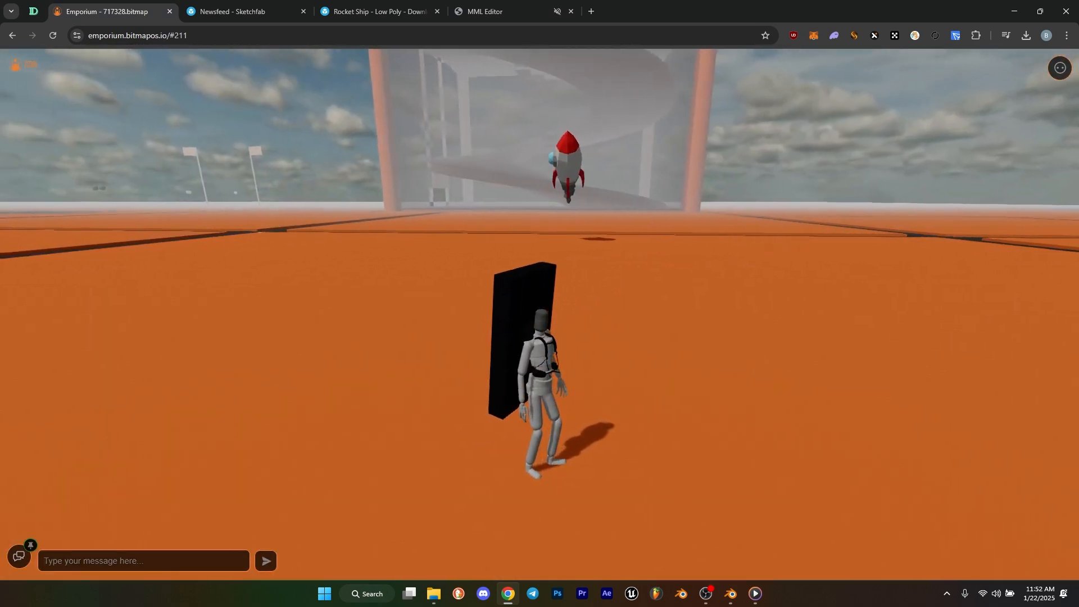
pyautogui.press('w')
pyautogui.press('a')
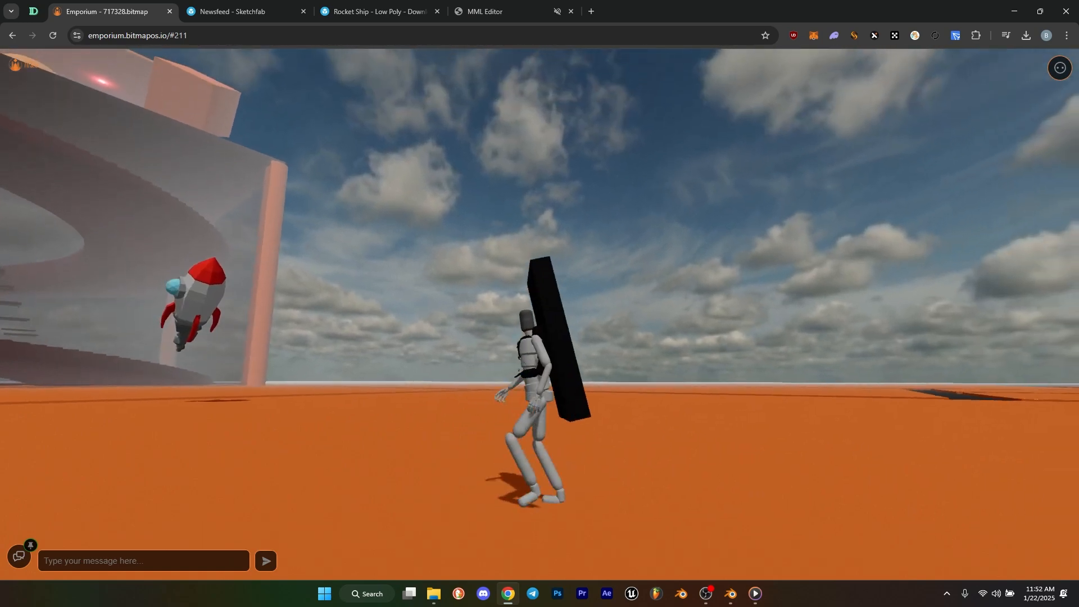
pyautogui.press('space')
pyautogui.press('space')
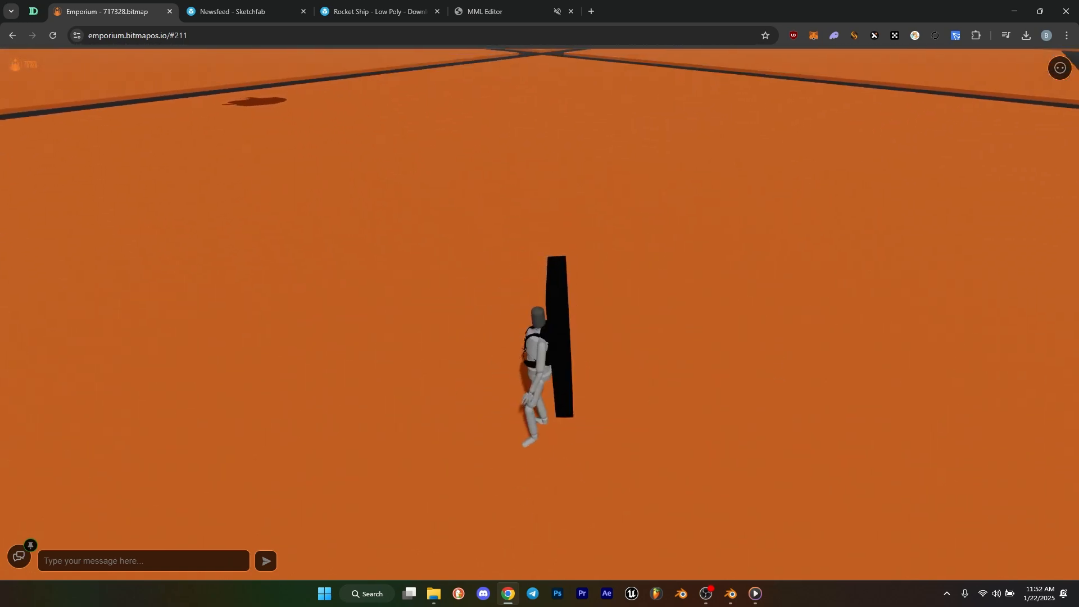
# - Back in the MML Editor, move rocket2 along the x axis to -26.023 and copy the full code
pyautogui.click(501, 6)
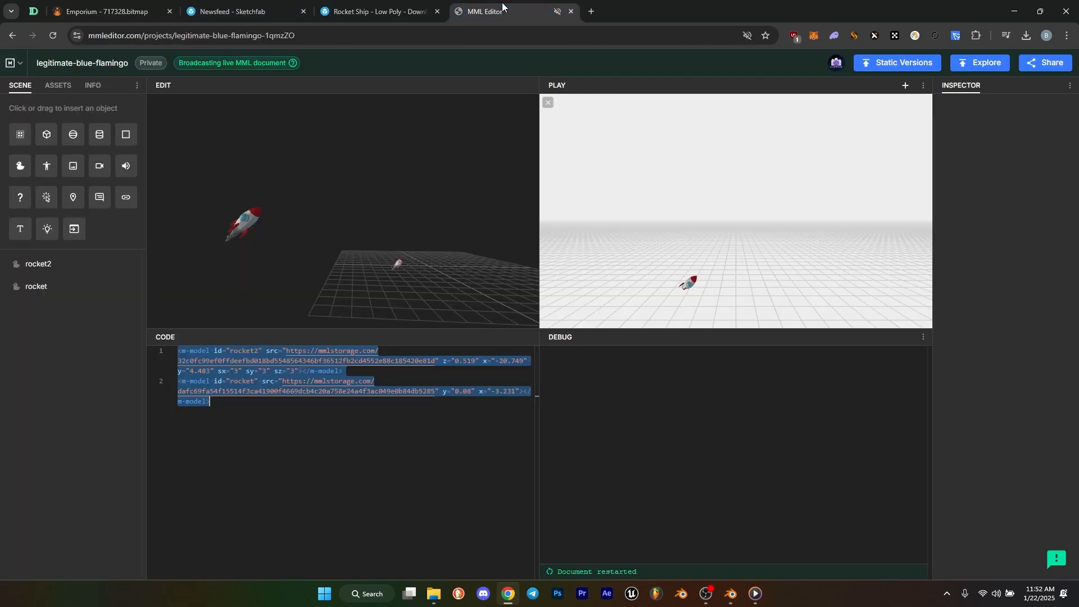
pyautogui.click(251, 232)
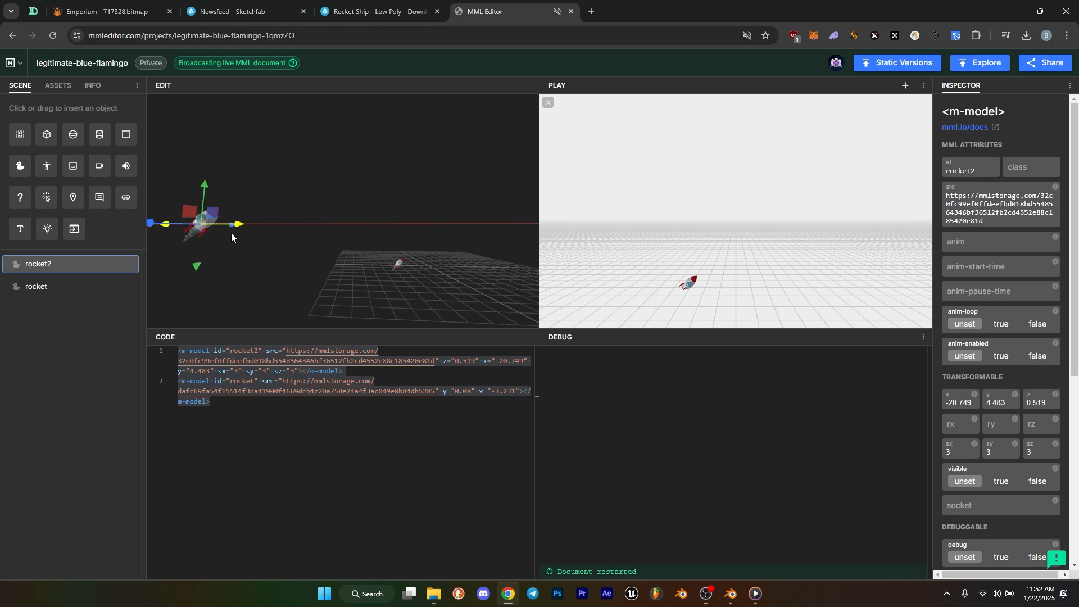
pyautogui.moveTo(233, 234); pyautogui.dragTo(338, 245)
pyautogui.press('a')
pyautogui.click(310, 226)
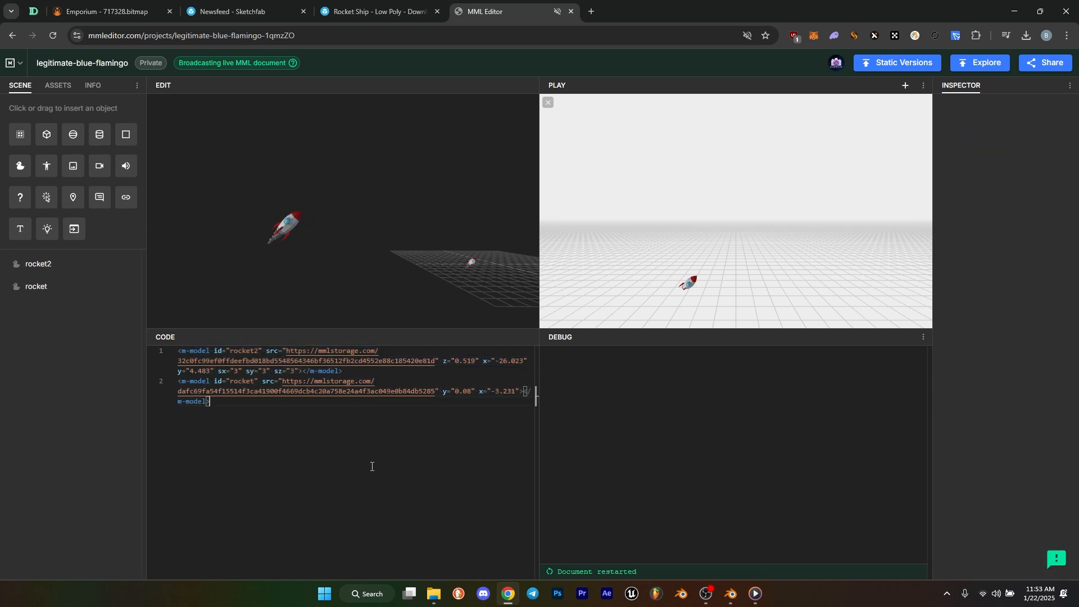
# - Publish the code with rocket2 at x -26.023 to parcel 211 in the Emporium world and look around the parcel
pyautogui.click(385, 12)
pyautogui.click(131, 5)
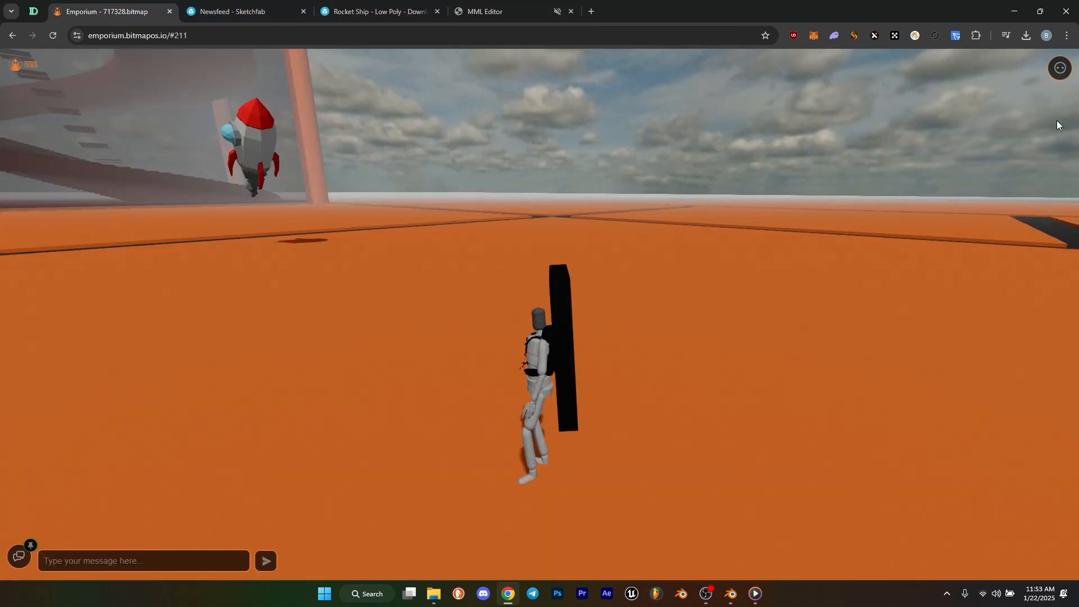
pyautogui.click(1059, 188)
pyautogui.click(903, 154)
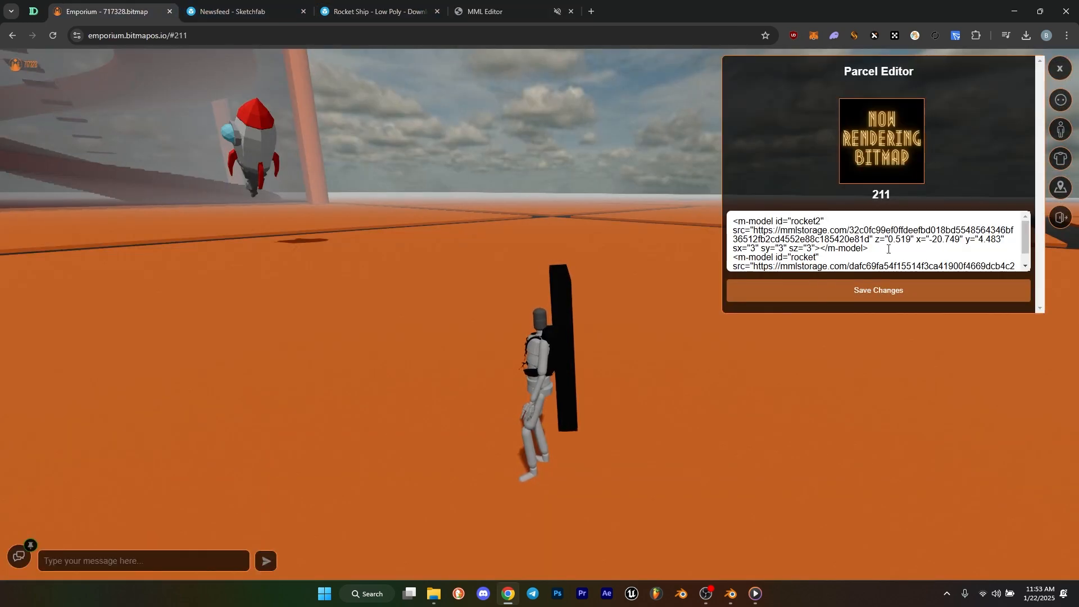
pyautogui.click(887, 249)
pyautogui.hotkey('ctrl', 'a')
pyautogui.hotkey('ctrl', 'v')
pyautogui.click(854, 304)
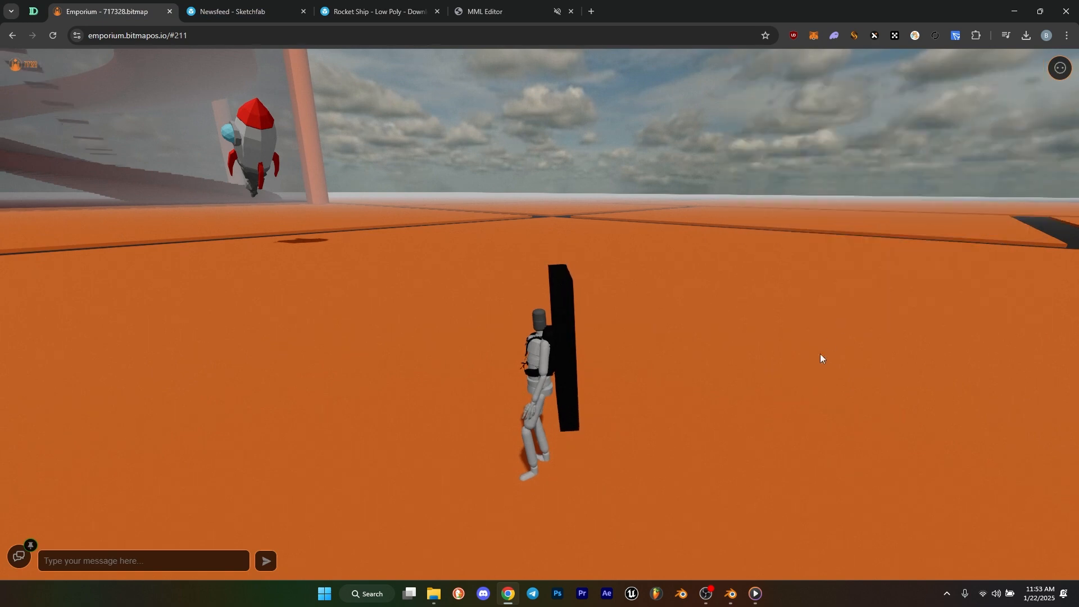
pyautogui.moveTo(737, 458); pyautogui.dragTo(427, 62)
pyautogui.moveTo(523, 247); pyautogui.dragTo(521, 76)
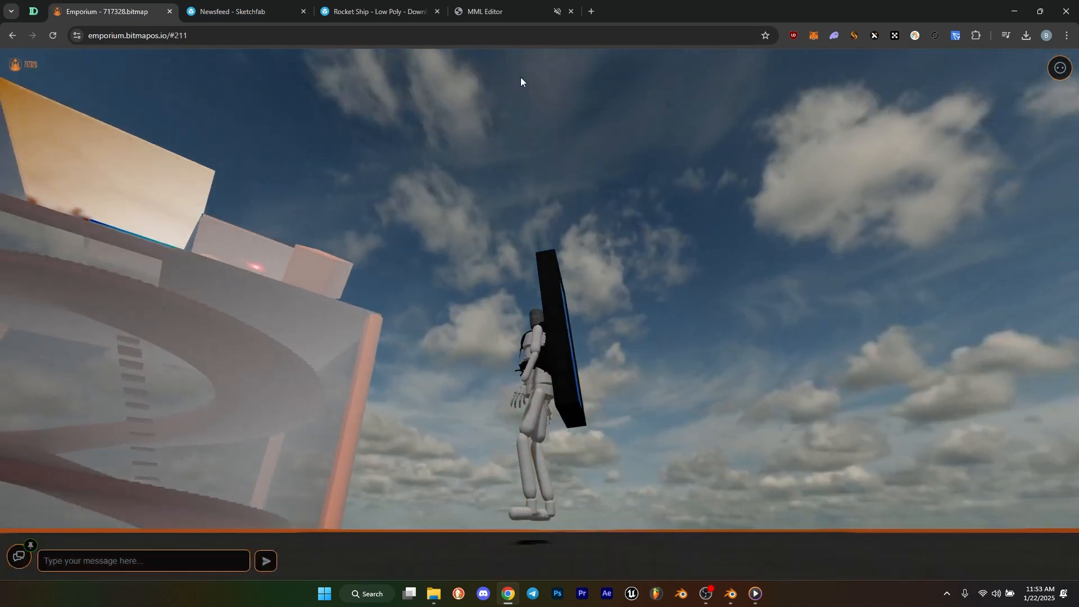
# - Return to the MML Editor and move rocket2 back over the grid to x 1.142
pyautogui.click(492, 5)
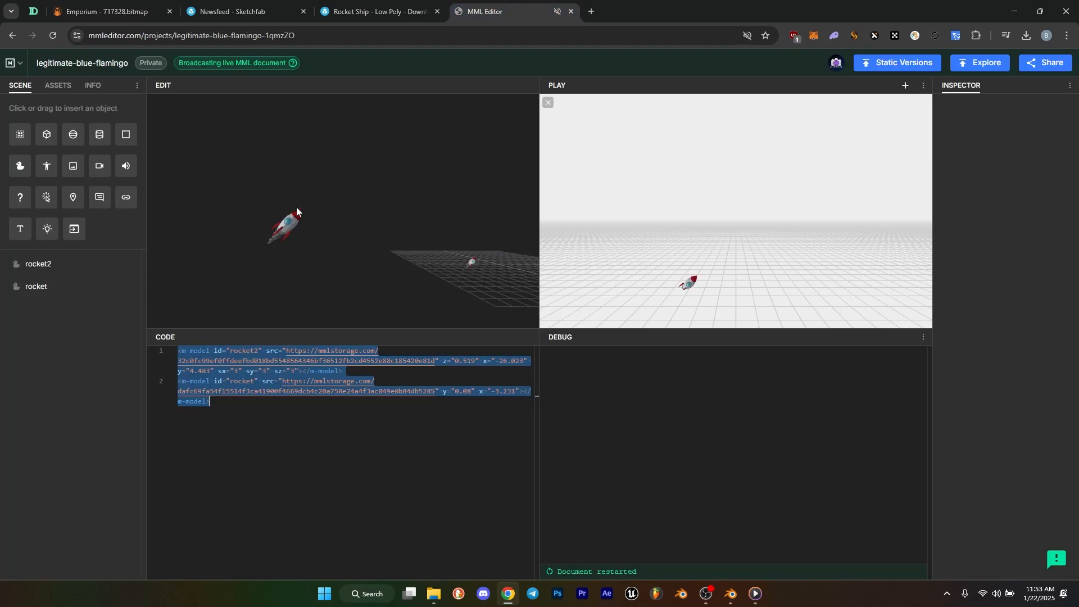
pyautogui.click(308, 230)
pyautogui.moveTo(308, 229); pyautogui.dragTo(393, 238)
pyautogui.click(381, 251)
pyautogui.click(399, 234)
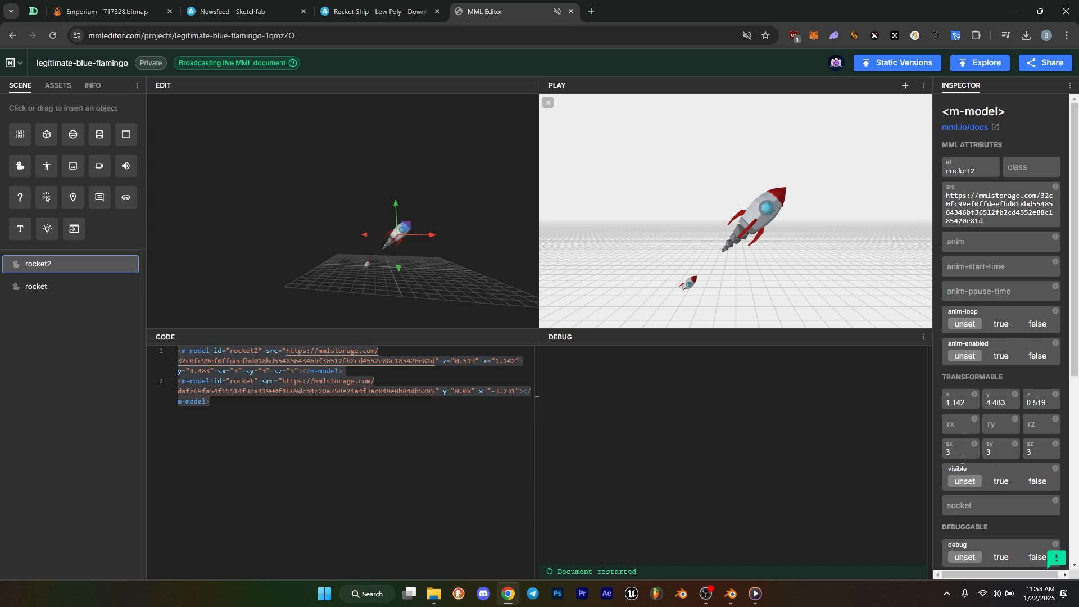
# - Set rocket2's scale to 10 on the x, y and z axes
pyautogui.write('10')
pyautogui.press('Tab')
pyautogui.write('10')
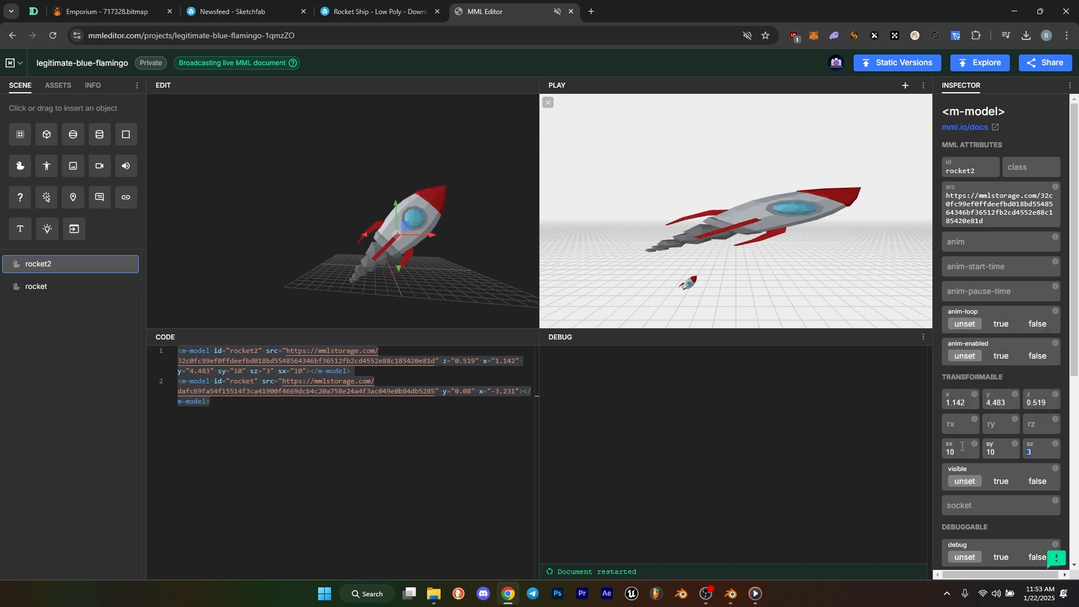
pyautogui.press('Tab')
pyautogui.write('10')
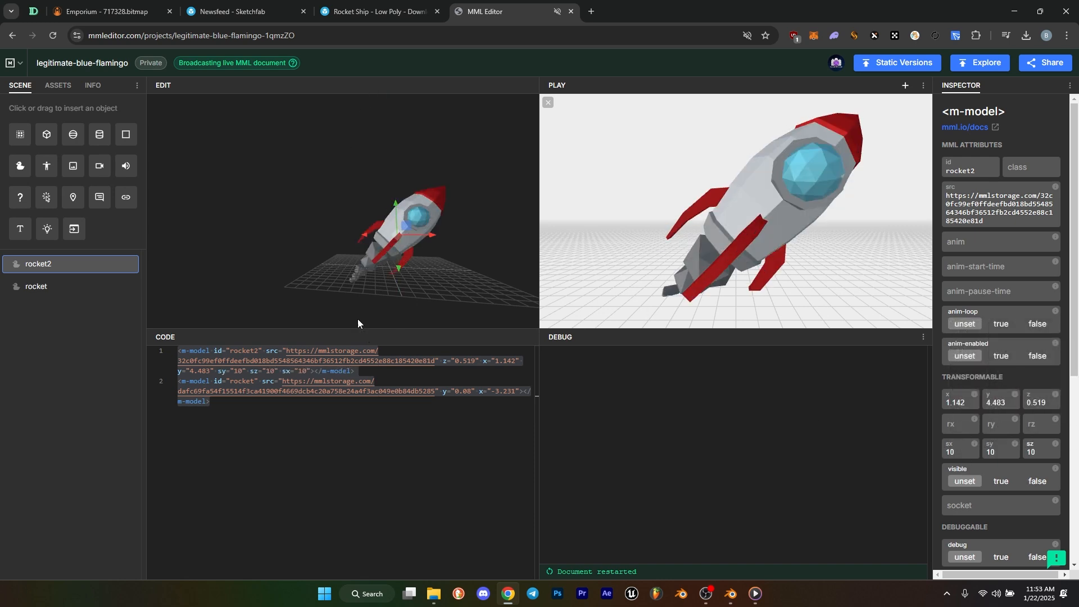
# - Raise rocket2 high above the grid to y 43.252 and copy the scene's entire code
pyautogui.press('w')
pyautogui.moveTo(357, 318); pyautogui.dragTo(396, 190)
pyautogui.press('s')
pyautogui.press('s')
pyautogui.press('w')
pyautogui.click(370, 247)
pyautogui.moveTo(356, 251); pyautogui.dragTo(352, 85)
pyautogui.click(371, 408)
pyautogui.hotkey('ctrl', 'a')
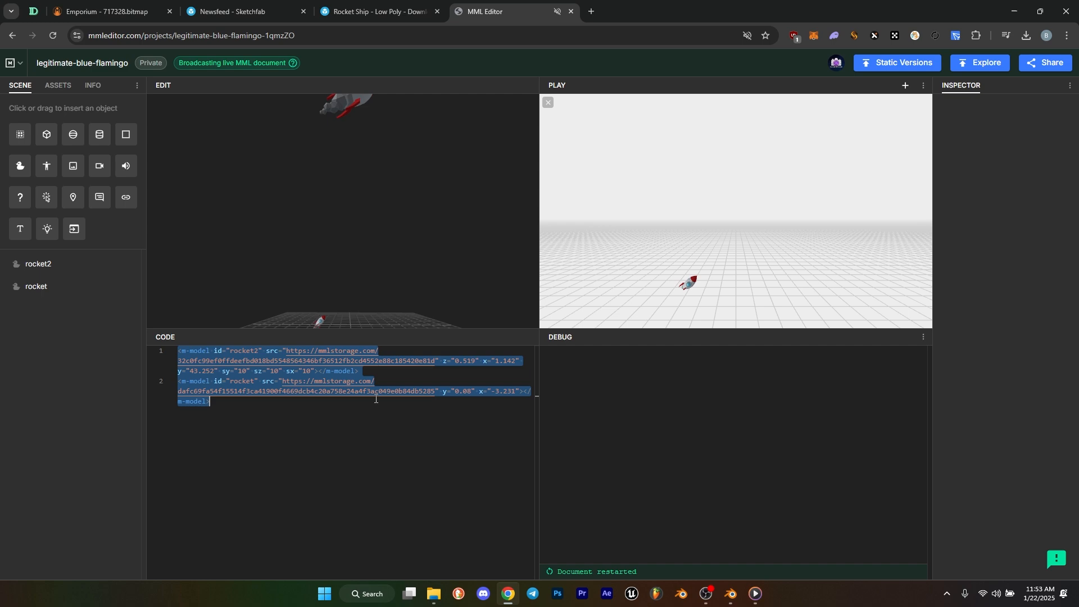
# - Switch to the Emporium world, replace parcel 211's code with the enlarged, raised rocket's code and save the changes
pyautogui.click(339, 3)
pyautogui.click(247, 11)
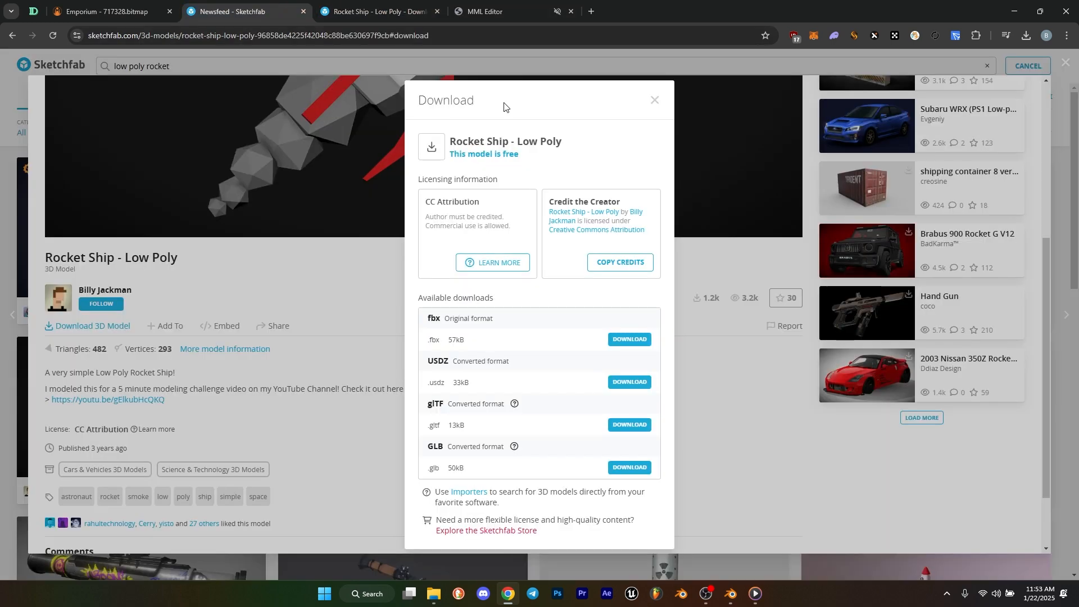
pyautogui.click(130, 5)
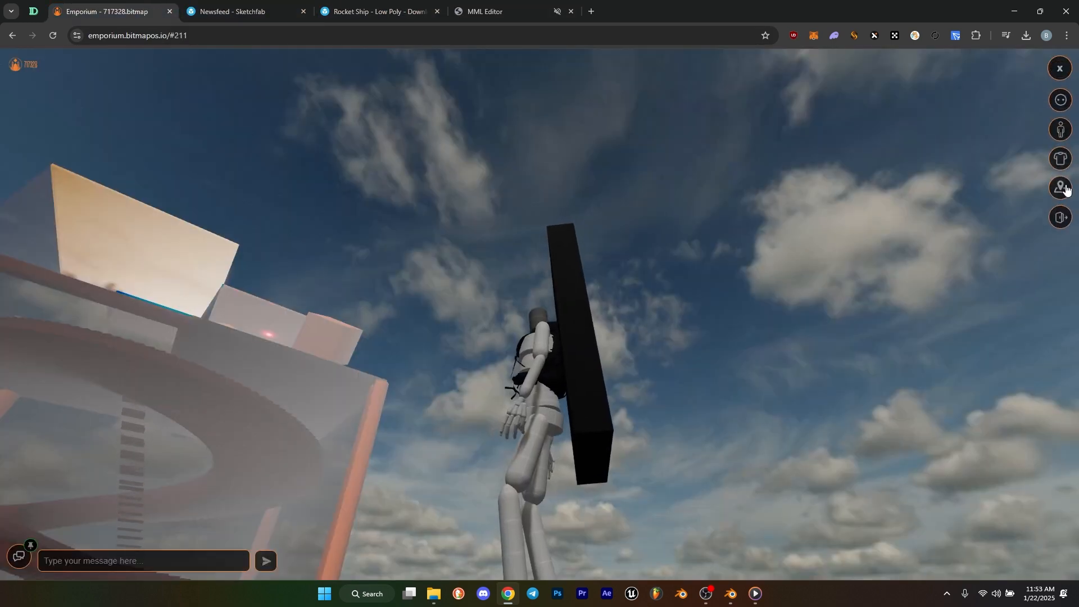
pyautogui.click(1061, 188)
pyautogui.click(880, 147)
pyautogui.click(882, 240)
pyautogui.hotkey('ctrl', 'a')
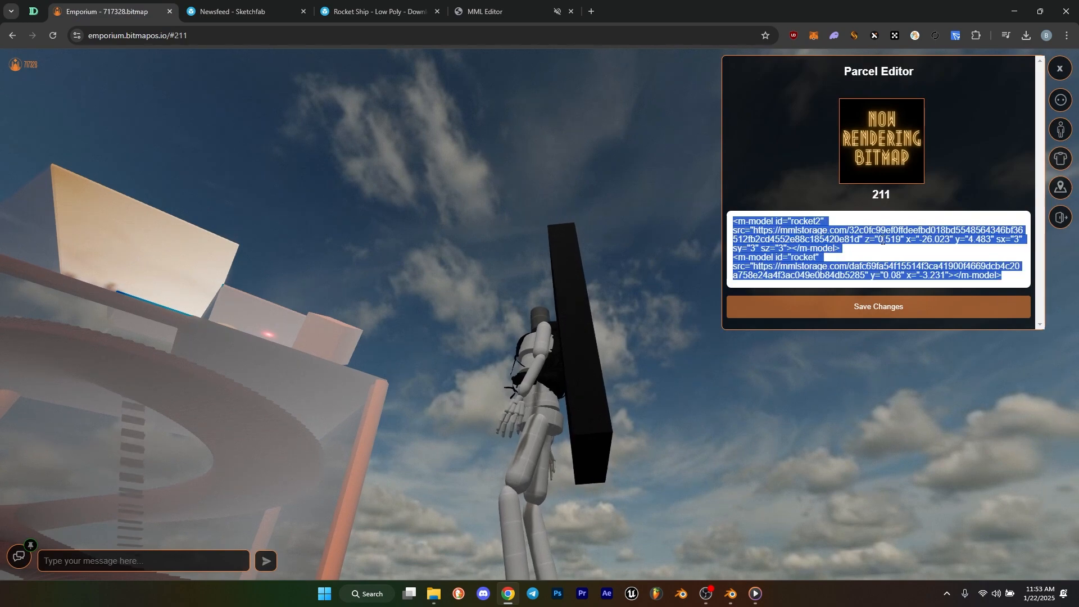
pyautogui.hotkey('ctrl', 'v')
pyautogui.click(891, 314)
# - Move and jump the avatar around the parcel and look up to examine the large rocket in the sky
pyautogui.moveTo(864, 320); pyautogui.dragTo(981, 381)
pyautogui.press('w')
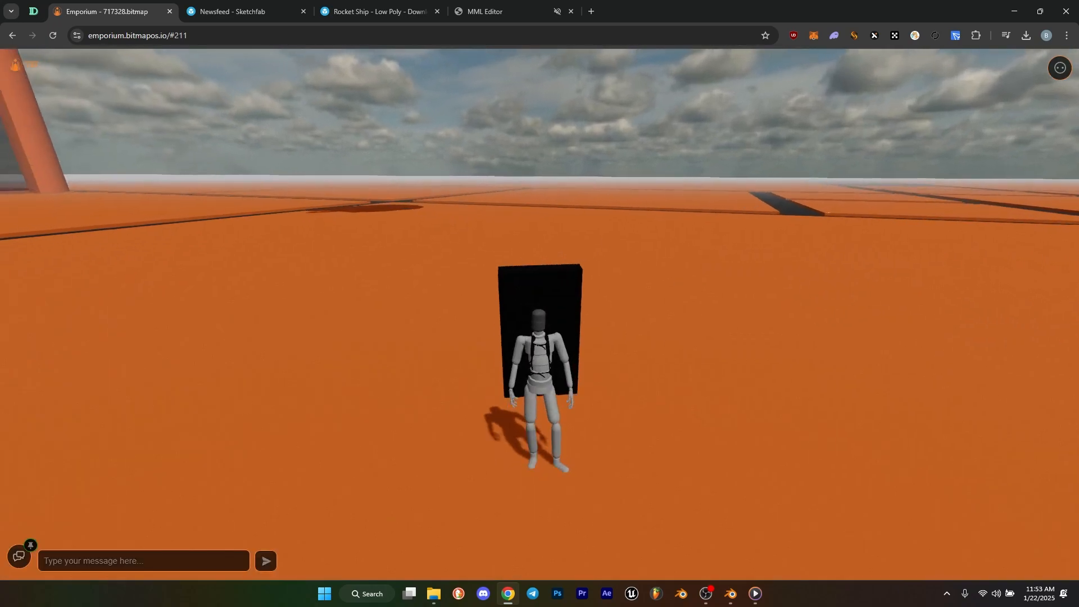
pyautogui.moveTo(539, 337); pyautogui.dragTo(598, 340)
pyautogui.press('w')
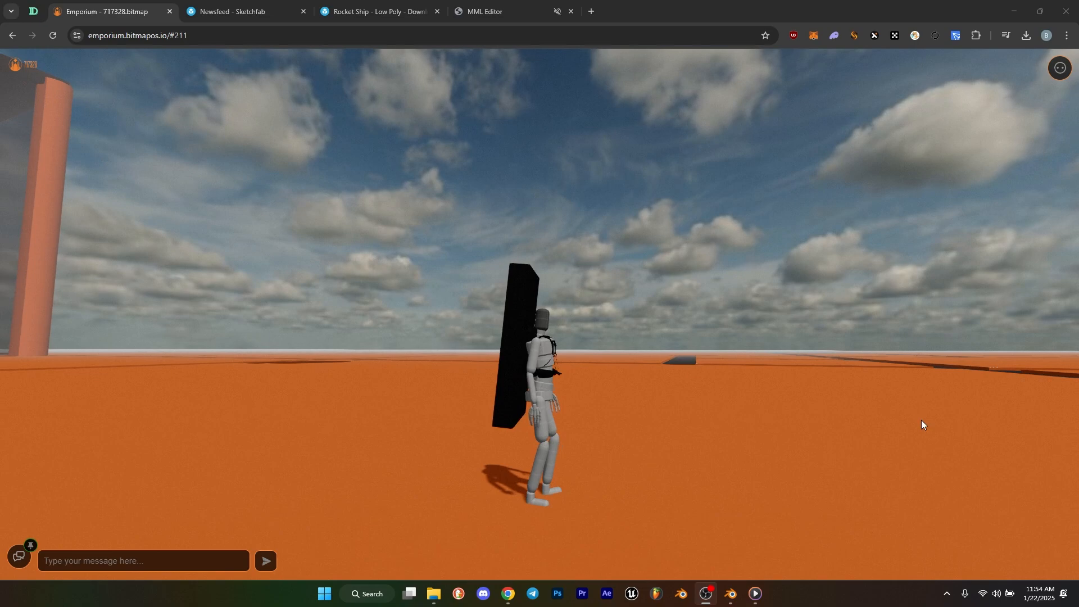
pyautogui.moveTo(920, 424); pyautogui.dragTo(580, 183)
pyautogui.press('a')
pyautogui.press('space')
pyautogui.press('space')
pyautogui.press('space')
pyautogui.press('space')
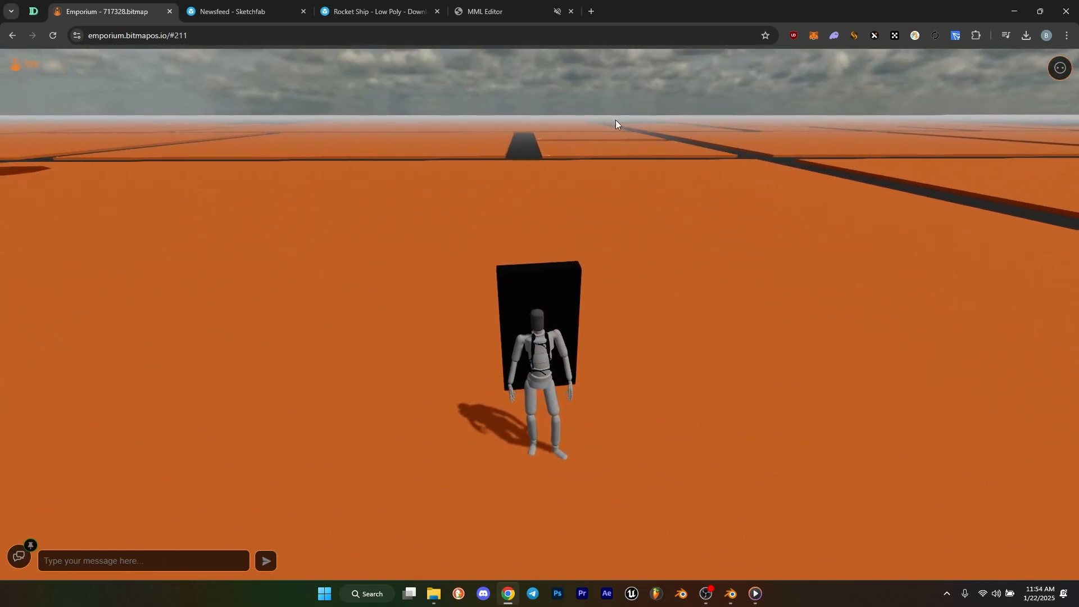
pyautogui.moveTo(616, 120); pyautogui.dragTo(531, 275)
pyautogui.press('space')
pyautogui.press('space')
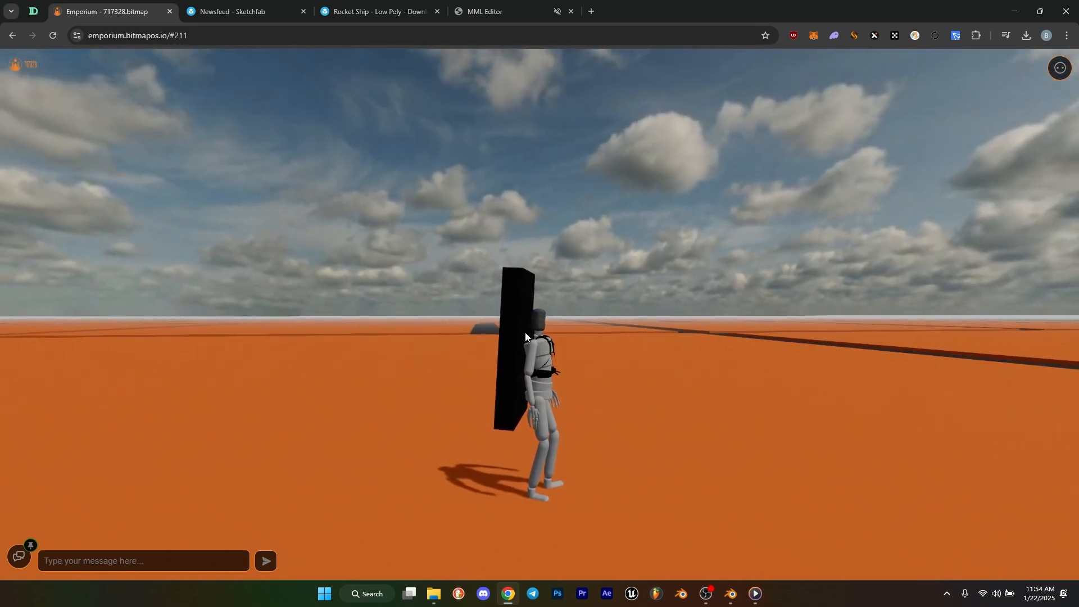
pyautogui.moveTo(559, 278); pyautogui.dragTo(508, 241)
pyautogui.moveTo(589, 243); pyautogui.dragTo(656, 292)
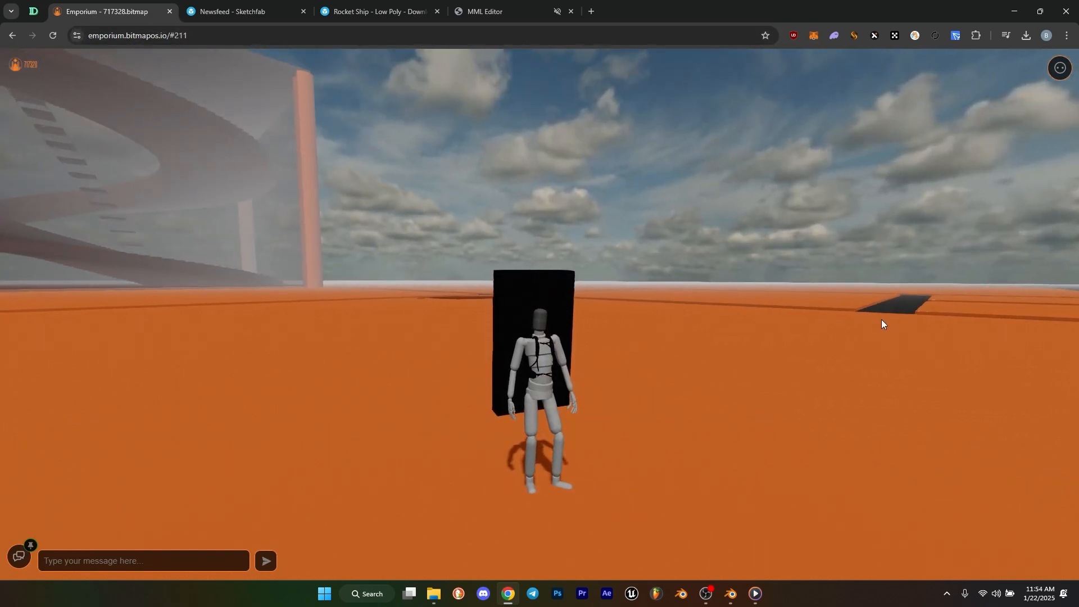
pyautogui.moveTo(882, 324); pyautogui.dragTo(648, 163)
pyautogui.moveTo(747, 123); pyautogui.dragTo(473, 173)
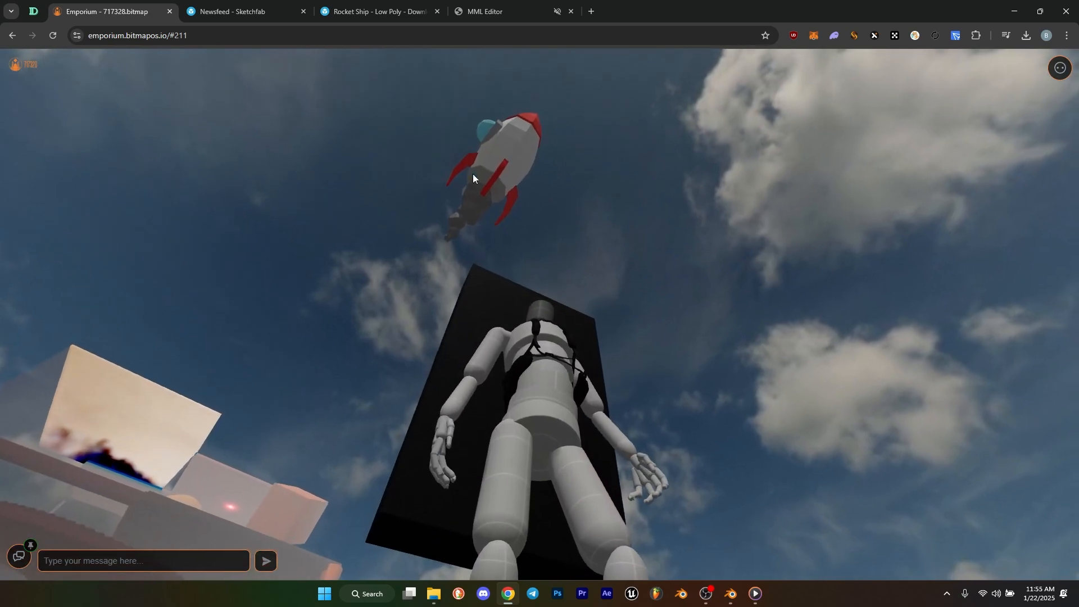
# - Back in the MML Editor, set rocket2's scale to 20 on the x, y and z axes
pyautogui.click(507, 2)
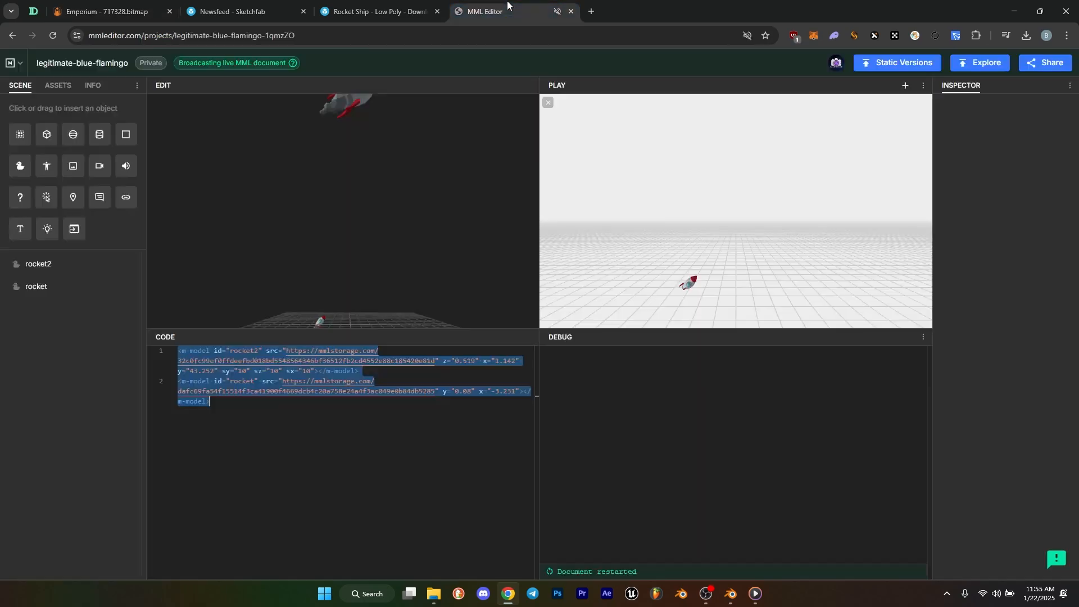
pyautogui.moveTo(306, 146); pyautogui.dragTo(329, 120)
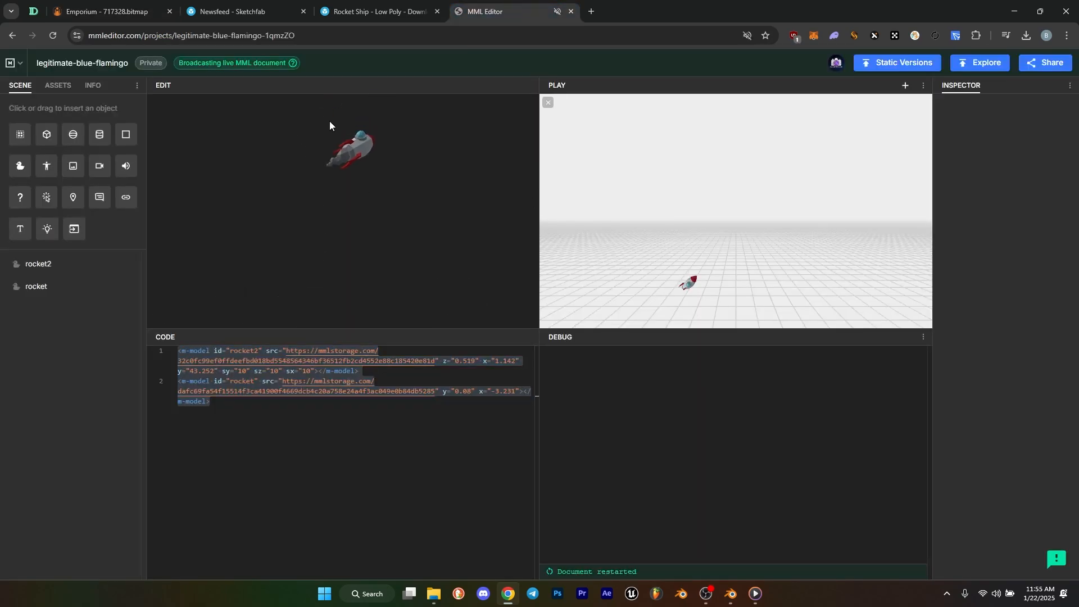
pyautogui.click(365, 154)
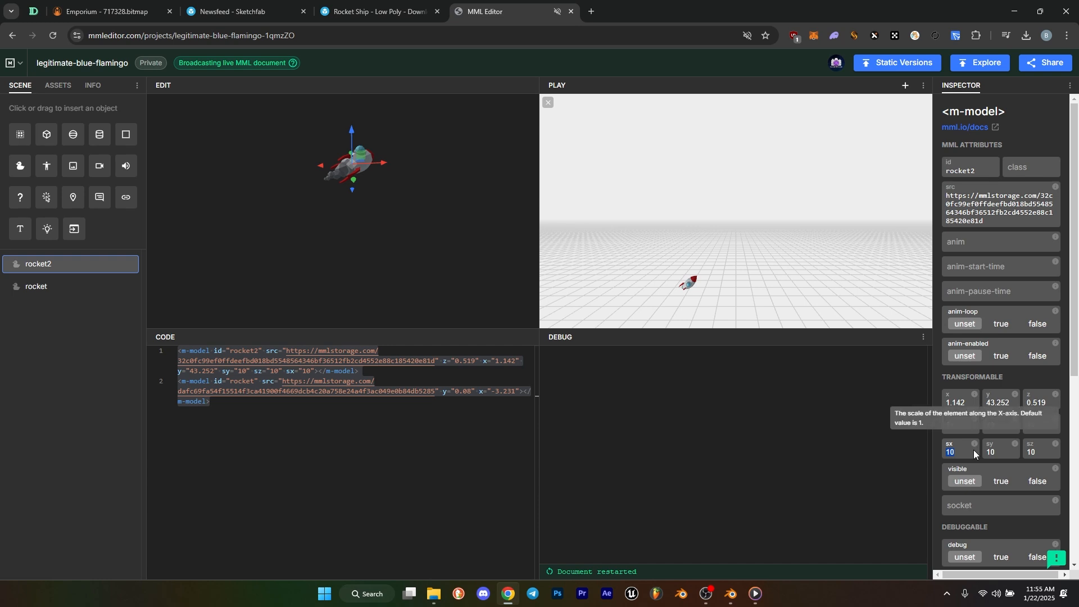
pyautogui.write('20')
pyautogui.press('Tab')
pyautogui.write('20')
pyautogui.press('Tab')
pyautogui.write('20')
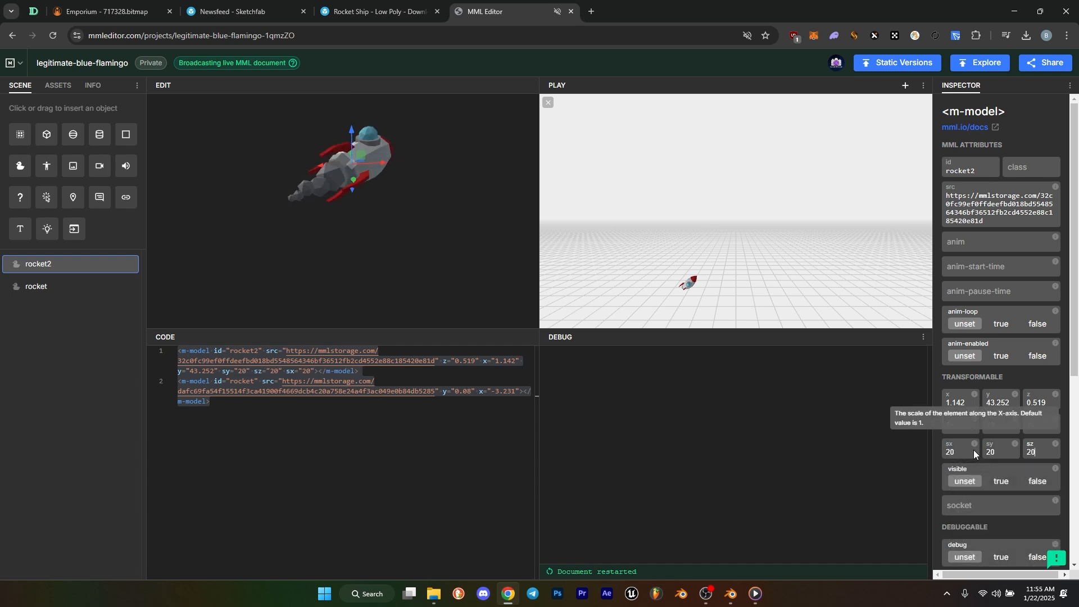
# - Raise rocket2 higher above the grid to y 58.016 and copy the scene's entire code
pyautogui.moveTo(369, 286); pyautogui.dragTo(365, 475)
pyautogui.click(361, 269)
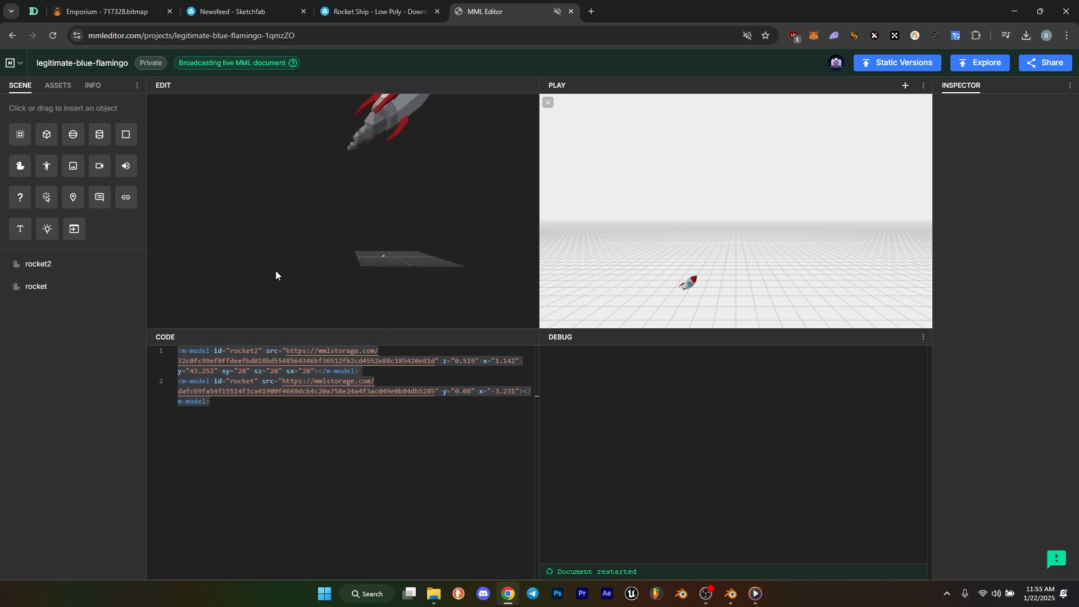
pyautogui.moveTo(358, 237); pyautogui.dragTo(373, 139)
pyautogui.click(372, 181)
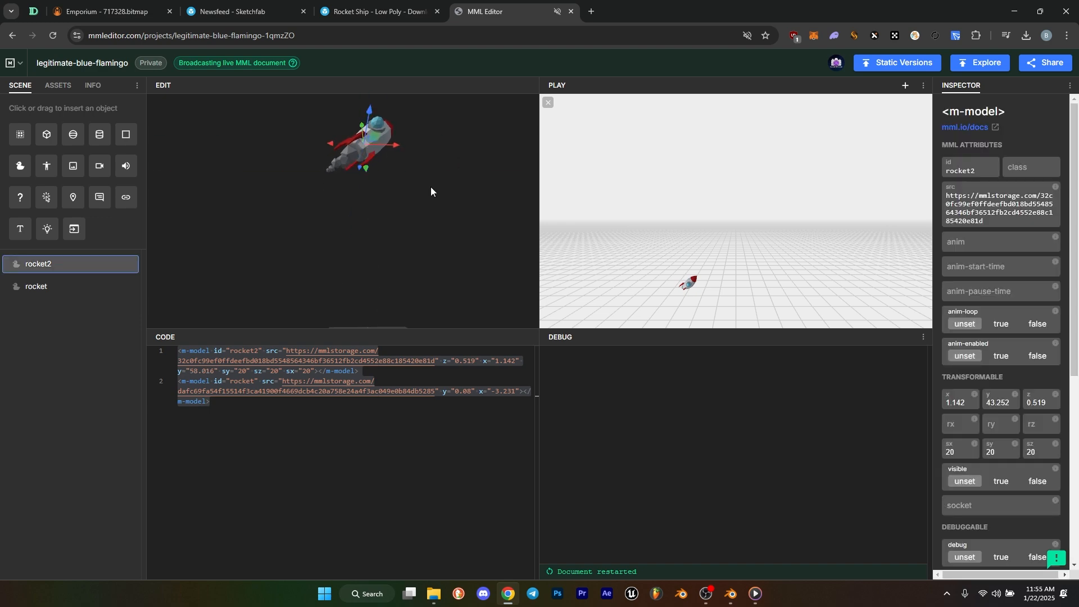
pyautogui.click(421, 416)
pyautogui.hotkey('ctrl', 'a')
pyautogui.hotkey('ctrl', 'c')
# - Switch to the Emporium world, replace parcel 211's code with the copied scale-20 rocket code and save the changes
pyautogui.click(360, 12)
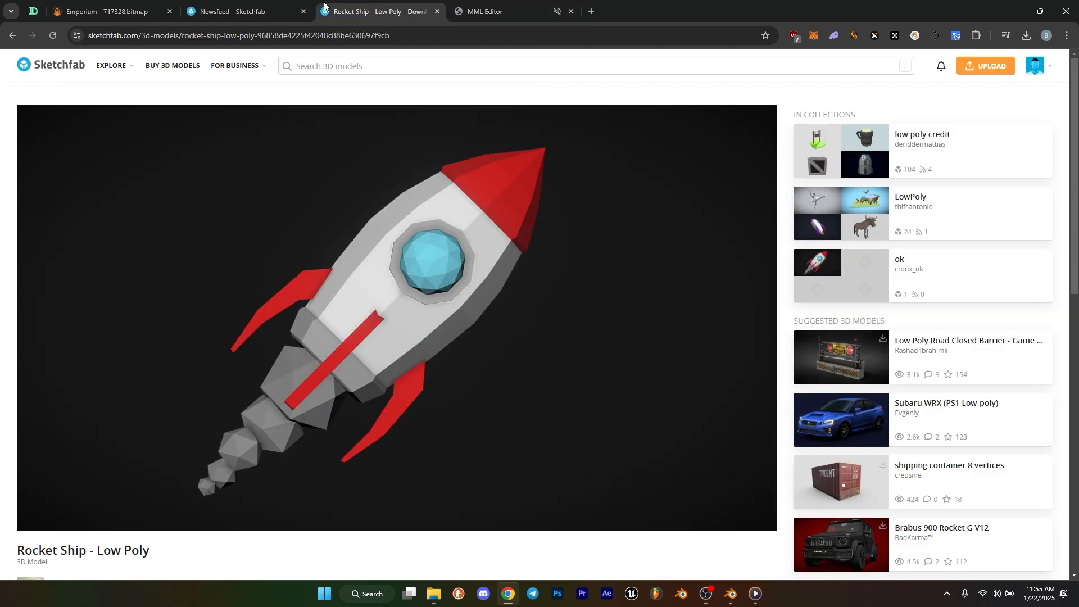
pyautogui.click(79, 4)
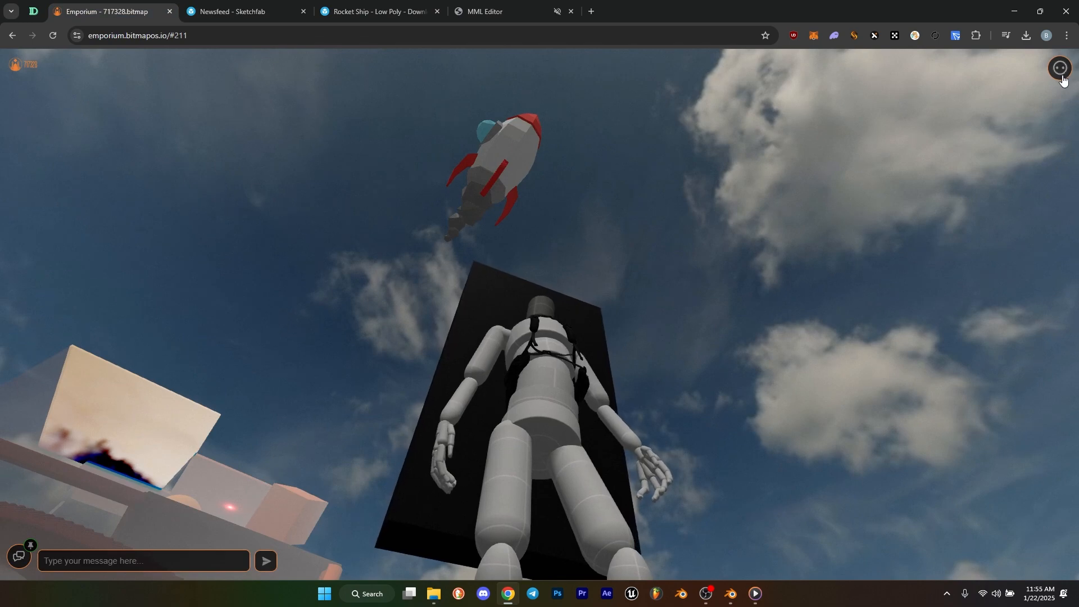
pyautogui.click(1060, 187)
pyautogui.click(891, 265)
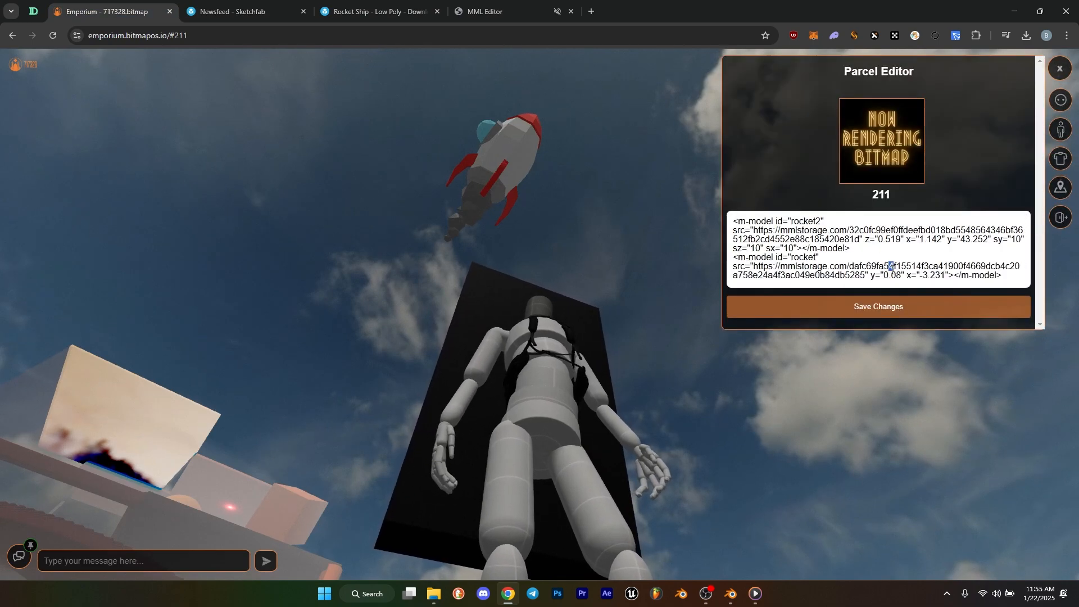
pyautogui.hotkey('ctrl', 'a')
pyautogui.hotkey('ctrl', 'v')
pyautogui.click(898, 309)
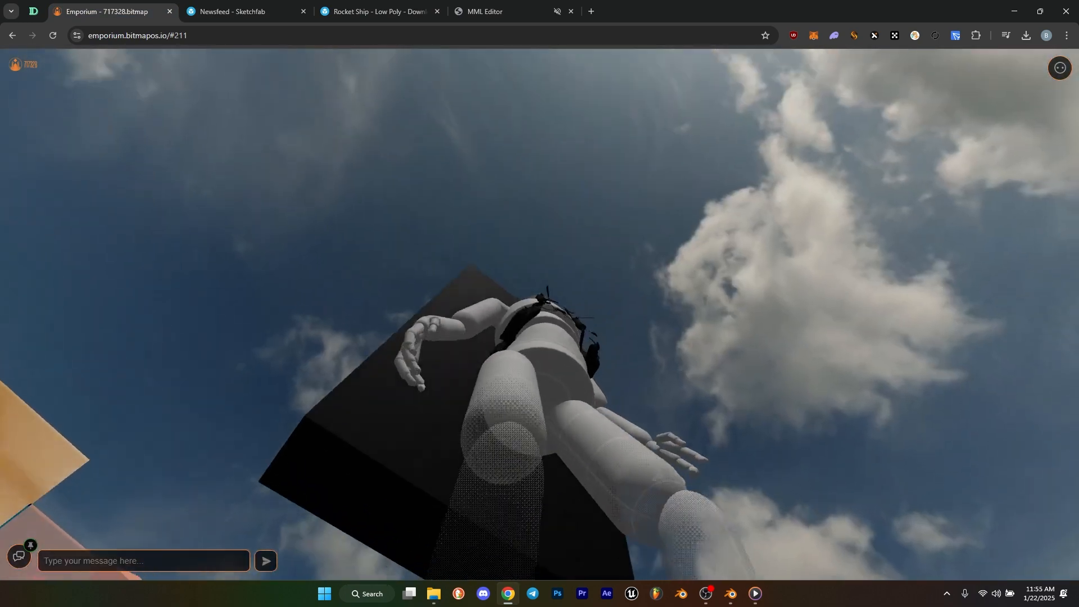
# - Look around the sky above the parcel to examine the republished rocket and return to the MML Editor
pyautogui.moveTo(539, 315); pyautogui.dragTo(568, 374)
pyautogui.moveTo(687, 385); pyautogui.dragTo(635, 326)
pyautogui.click(484, 11)
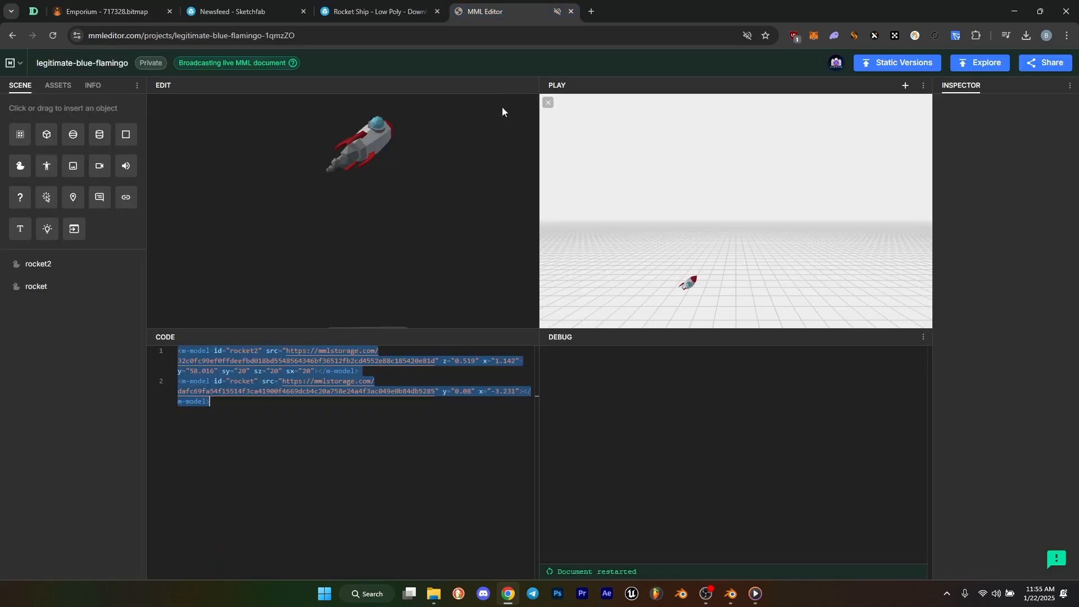